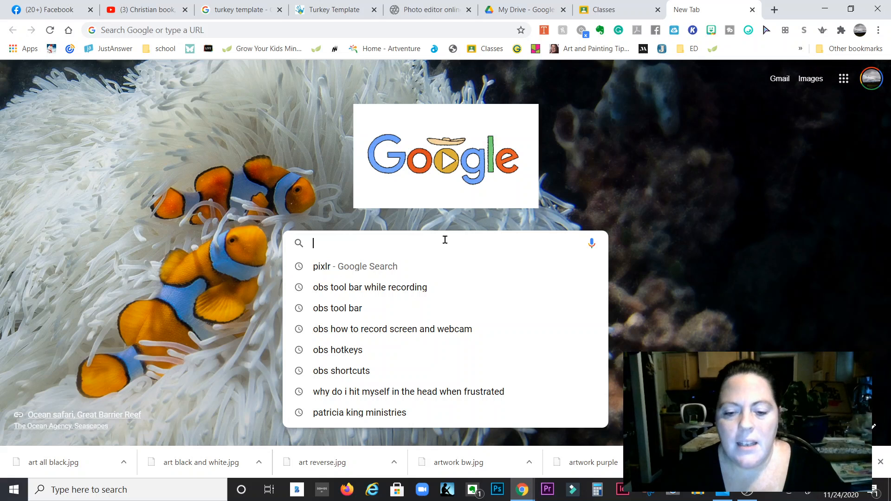
Search Google for "pixlr", go to the Pixlr.com photo editor site and launch the Advanced Pixlr E editor
text(pixlr)
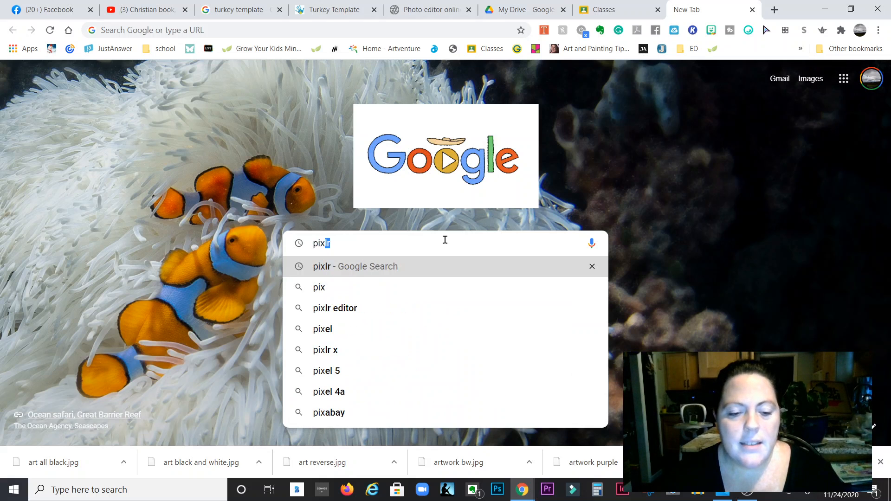
key(Return)
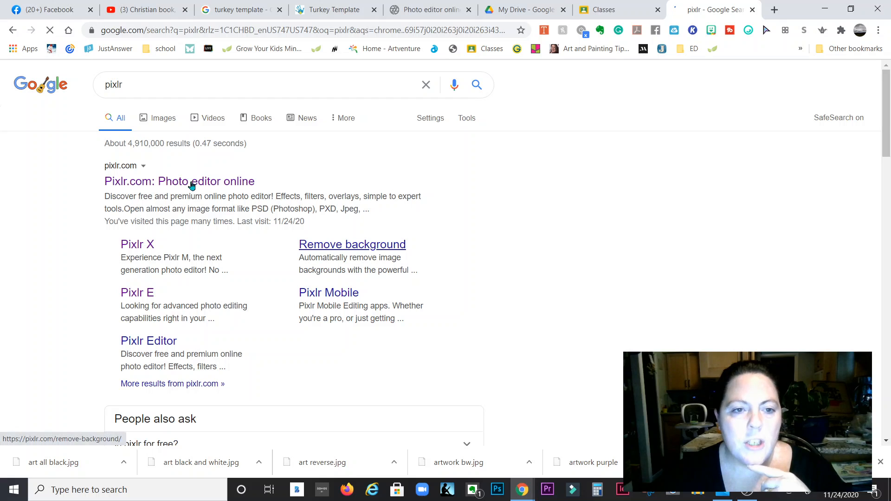
click(193, 182)
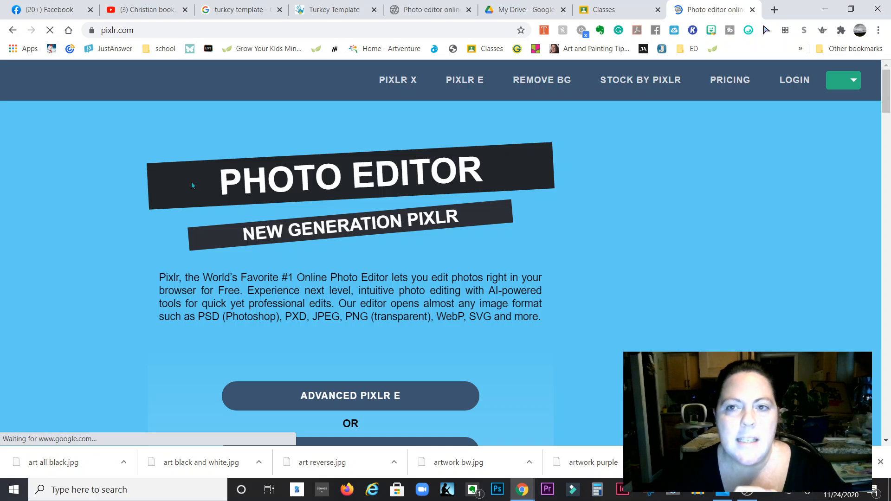
scroll(191, 182, down, 3)
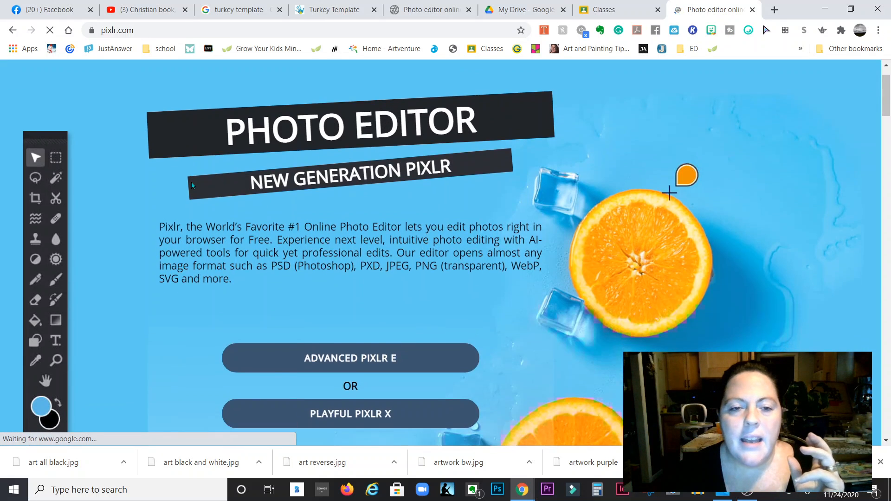
scroll(192, 183, up, 1)
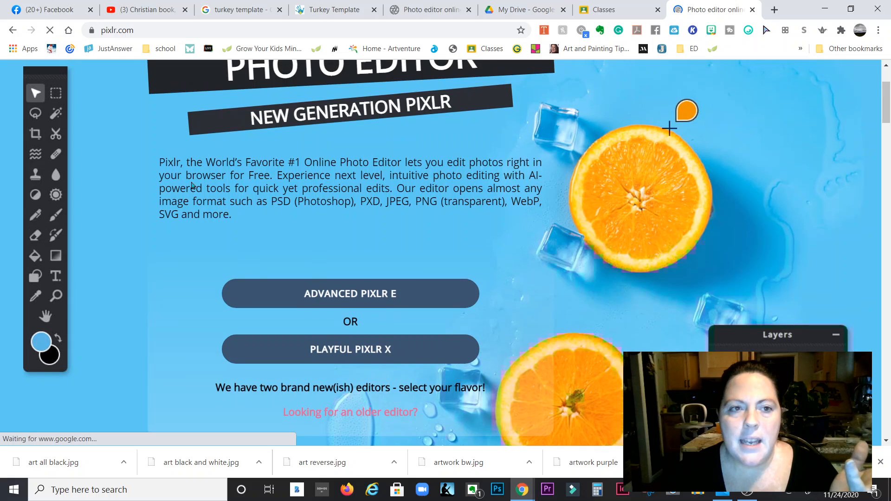
scroll(192, 183, up, 1)
scroll(192, 183, up, 1)
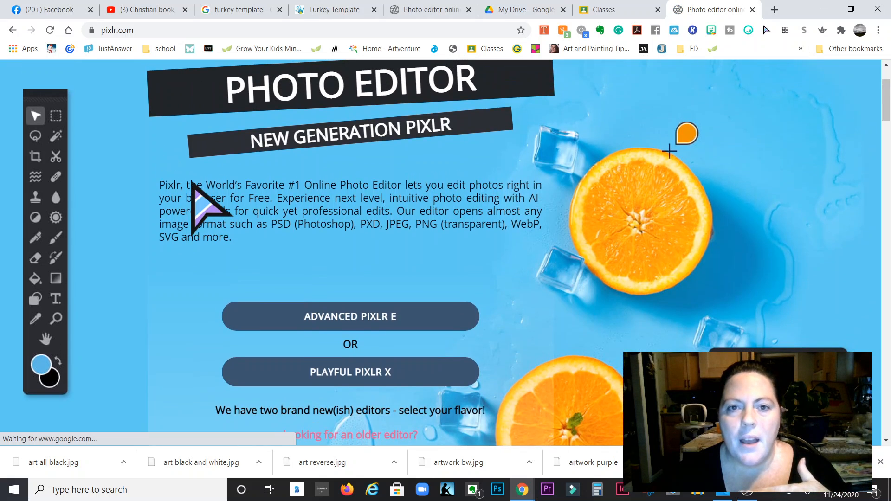
click(344, 324)
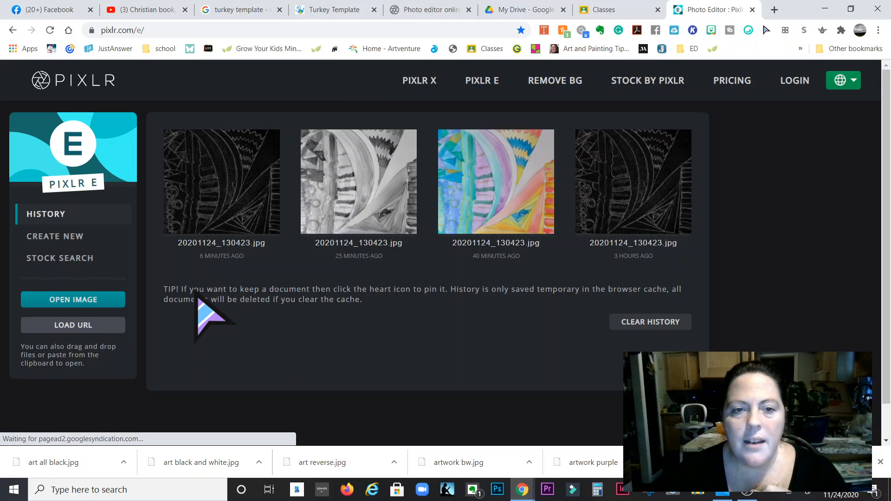
Open the image 20201124_130423 from the Downloads folder, pre-resized to Full HD (1920 x 1081)
click(57, 238)
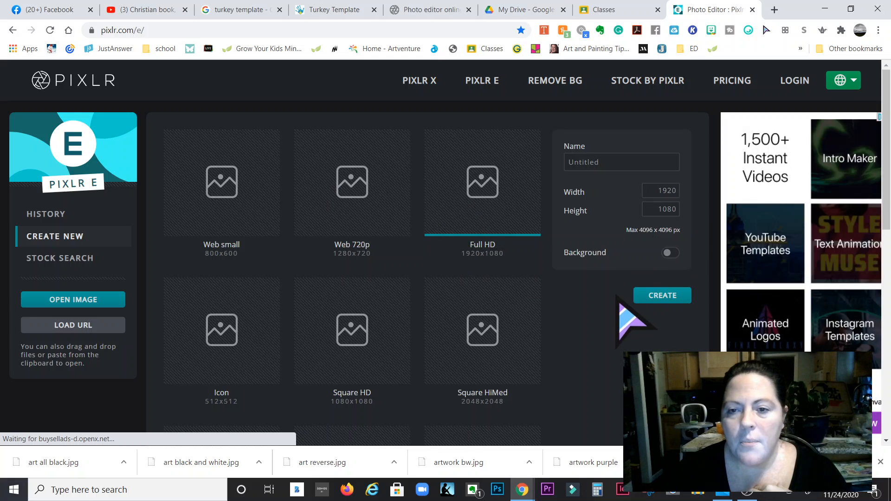
scroll(622, 306, down, 1)
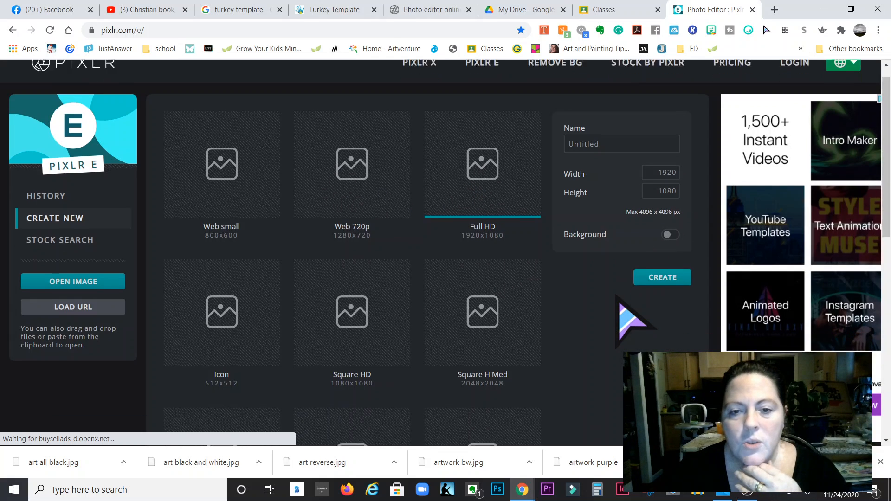
scroll(622, 306, up, 1)
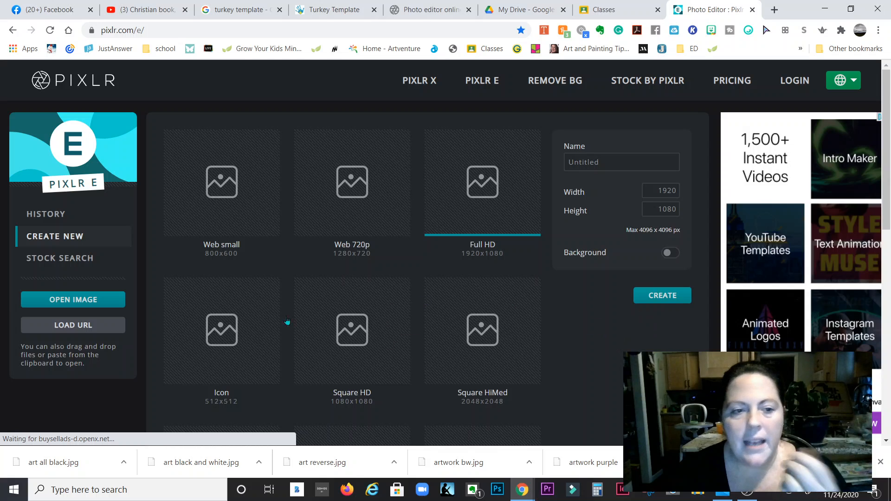
click(73, 300)
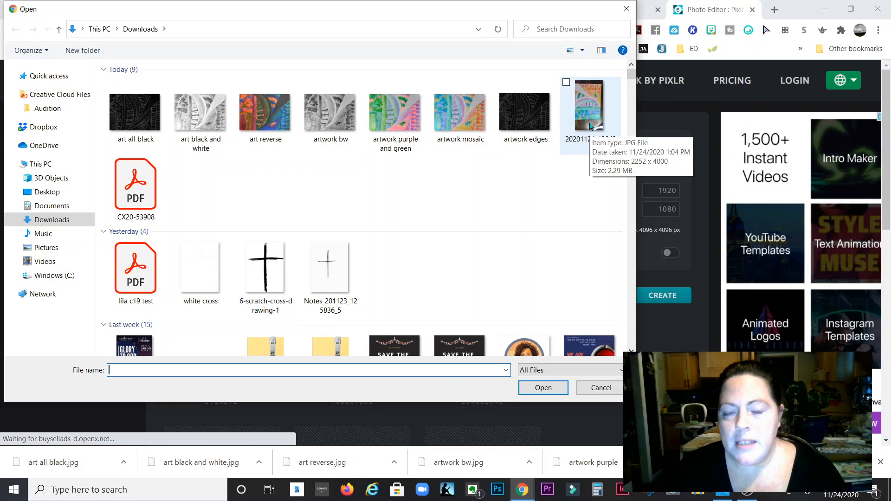
click(590, 126)
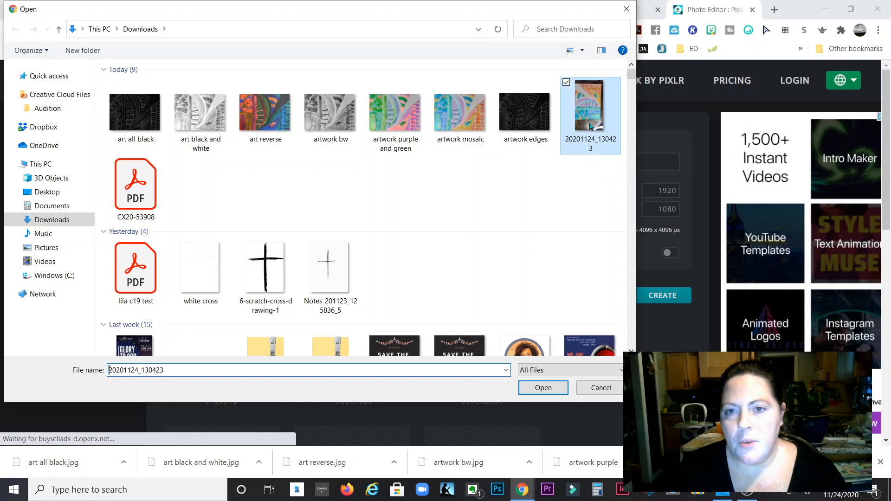
double_click(591, 126)
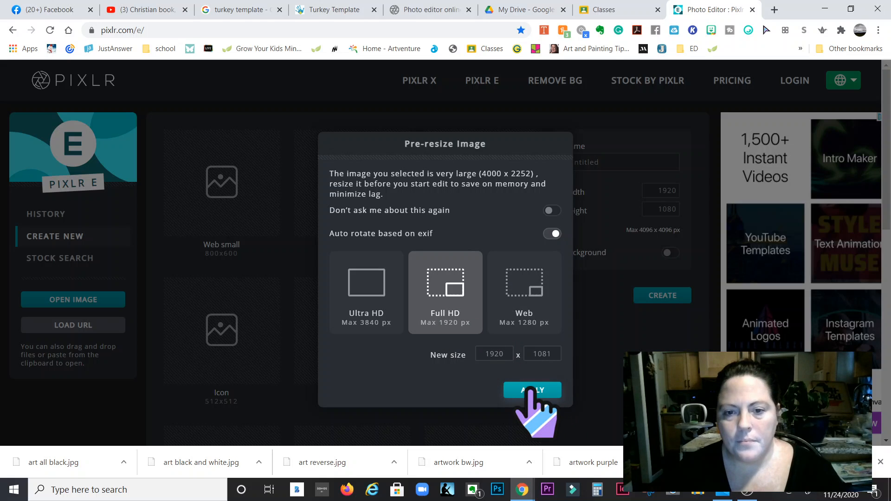
click(530, 390)
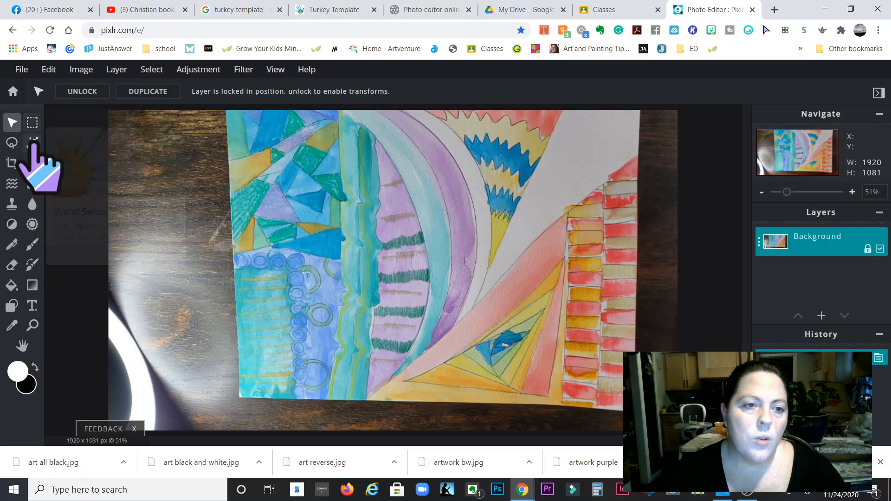
Crop the photo freely to the artwork, about 1314 x 967 px, cutting off the surrounding wooden table
click(12, 164)
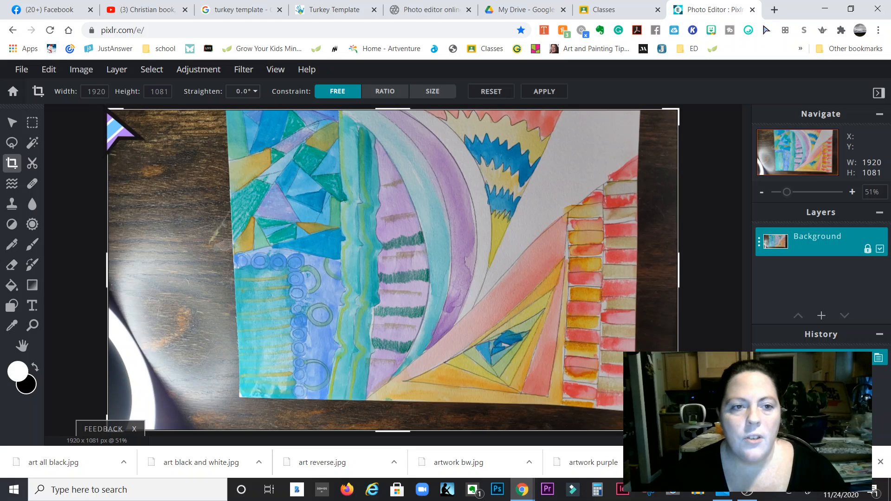
drag(108, 115, 239, 116)
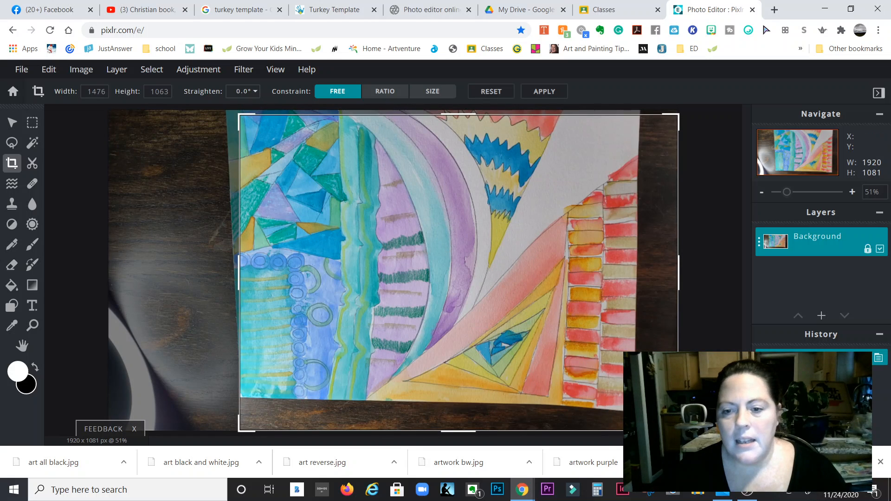
drag(677, 426, 630, 403)
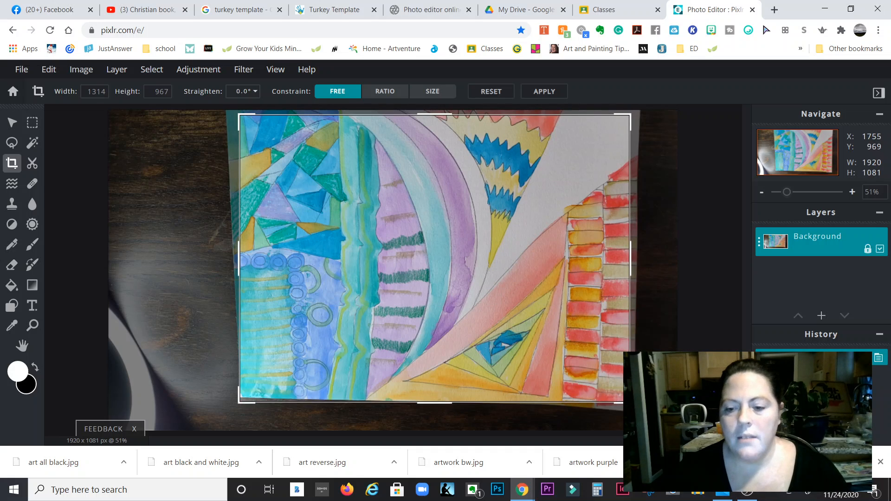
click(545, 92)
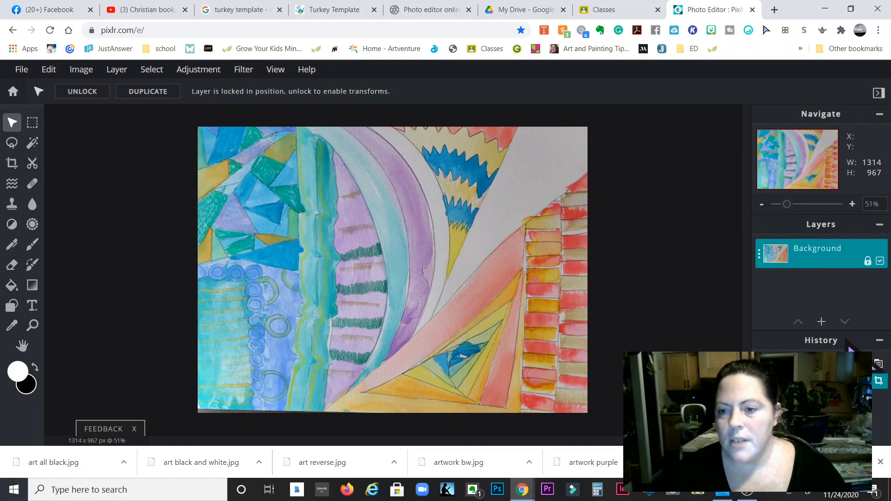
Collapse the History and Navigate panes and duplicate the Background layer
click(879, 343)
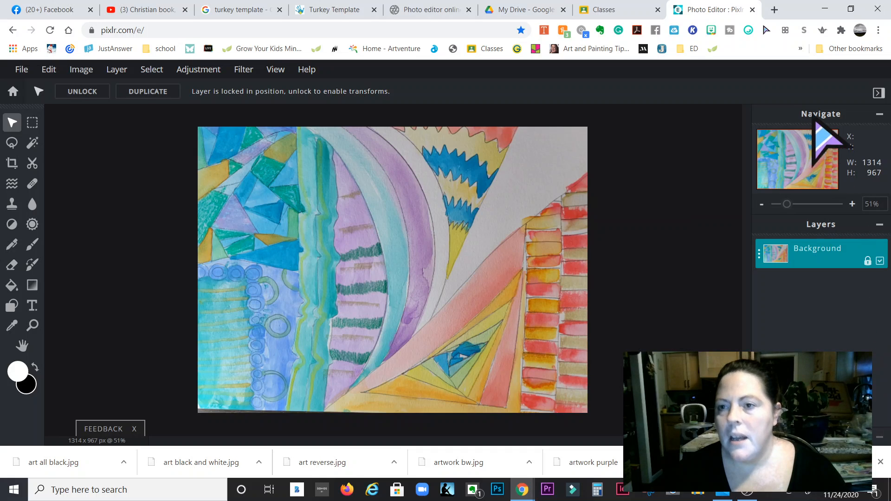
click(880, 116)
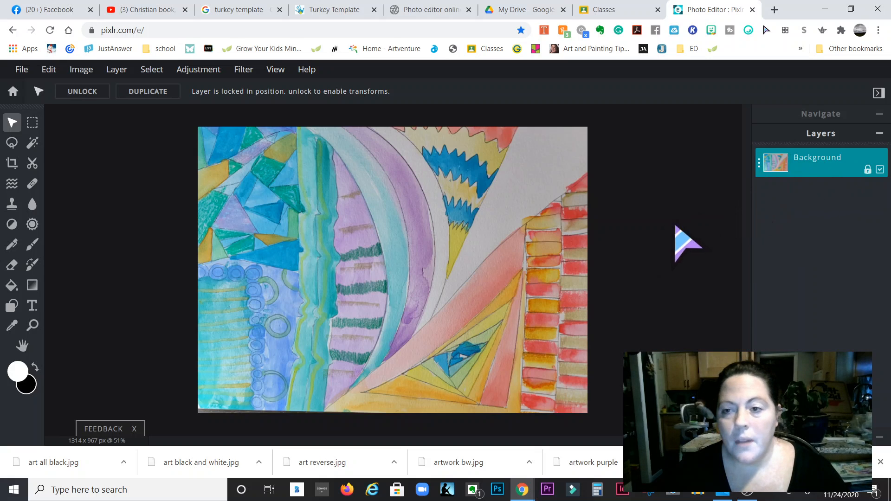
click(759, 167)
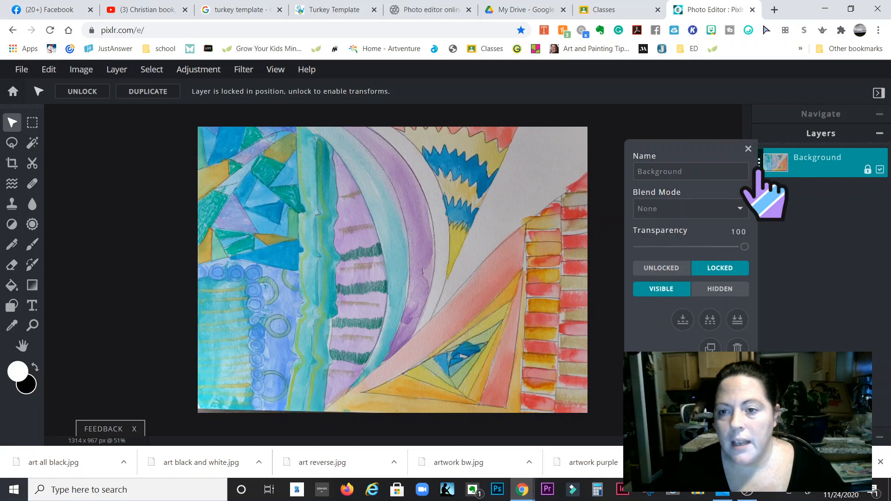
click(710, 349)
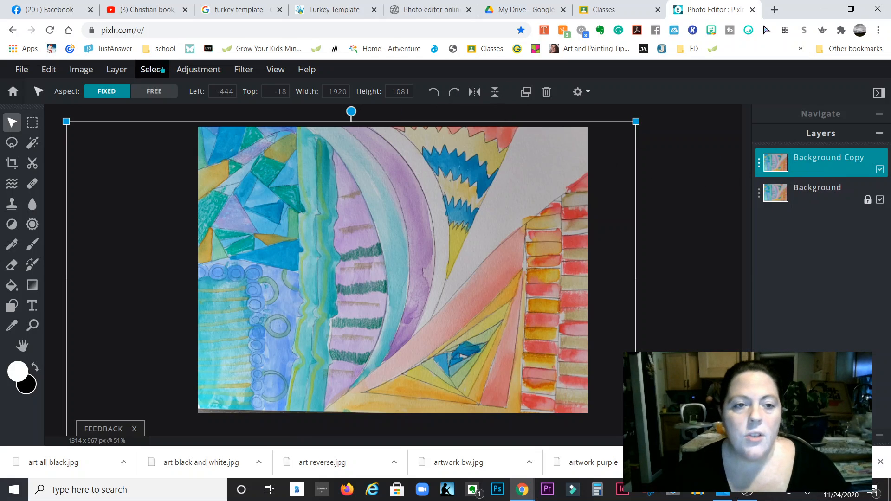
Turn the Background Copy layer black and white by applying Hue & saturation with Saturation at -100
click(196, 71)
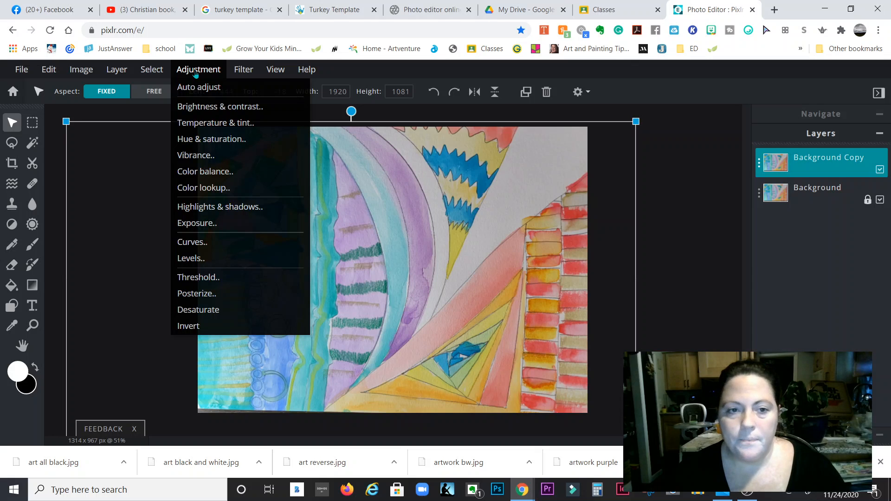
click(207, 139)
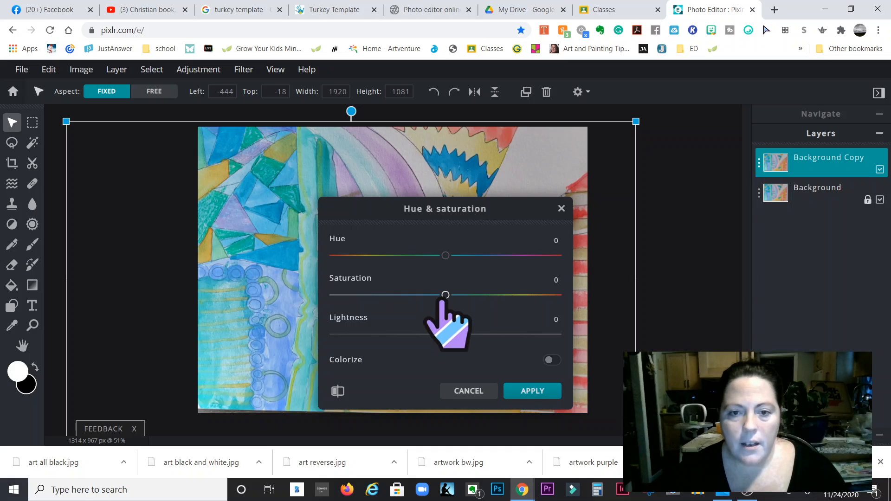
drag(444, 296, 319, 305)
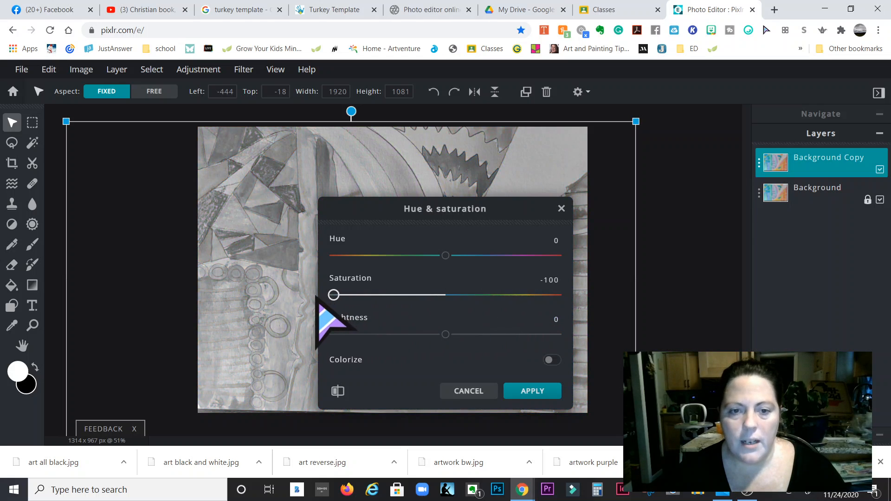
click(535, 391)
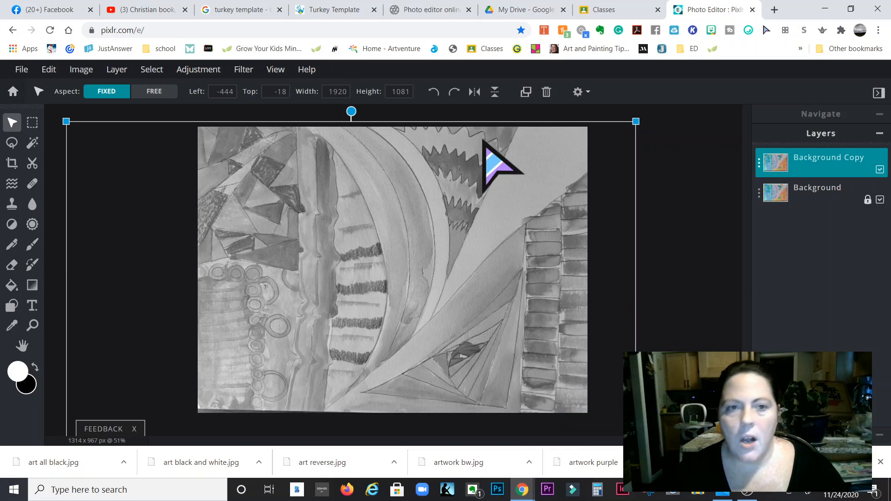
Apply Brightness & contrast to the black-and-white layer with Brightness 19 and Contrast 80, comparing against the original before applying
click(193, 69)
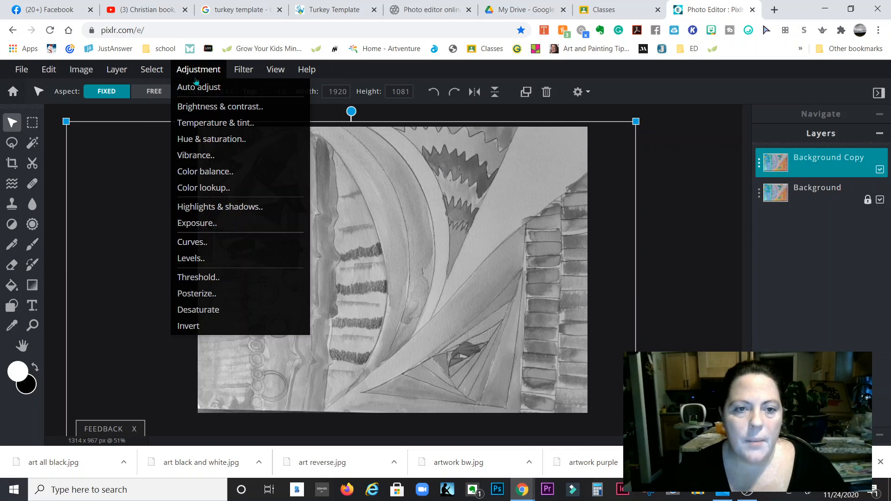
click(211, 107)
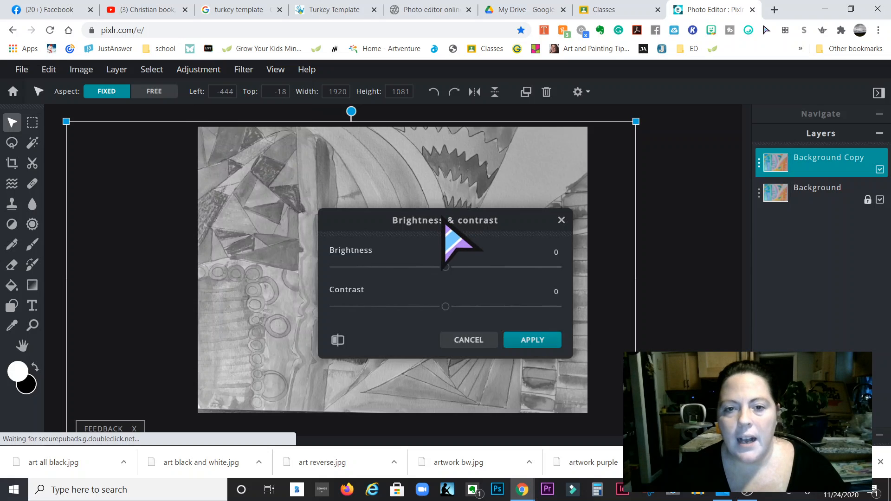
drag(445, 224, 676, 94)
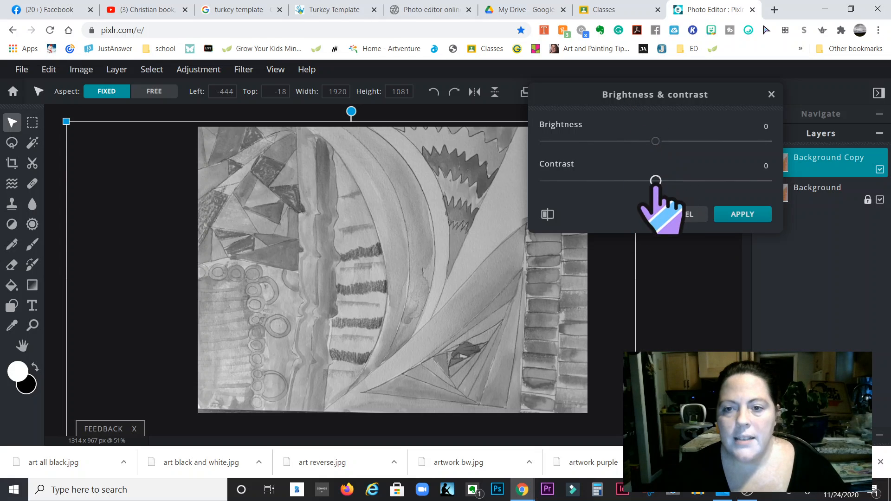
drag(656, 180, 571, 181)
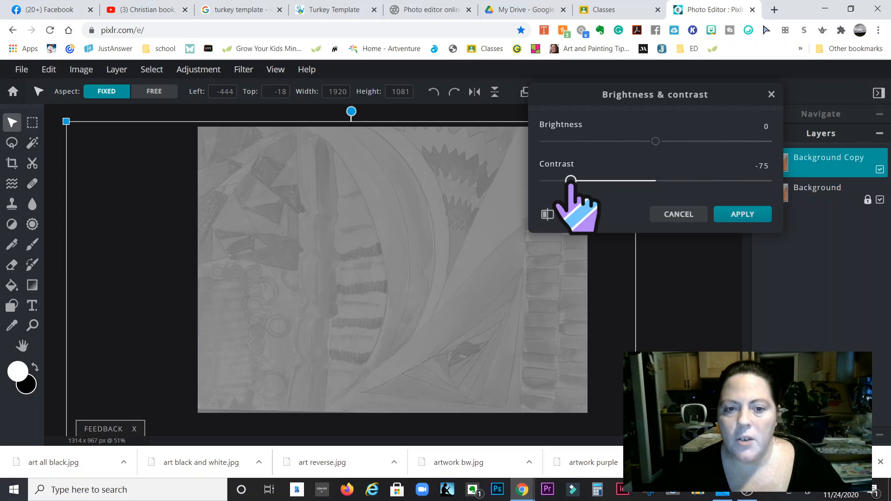
drag(571, 181, 745, 184)
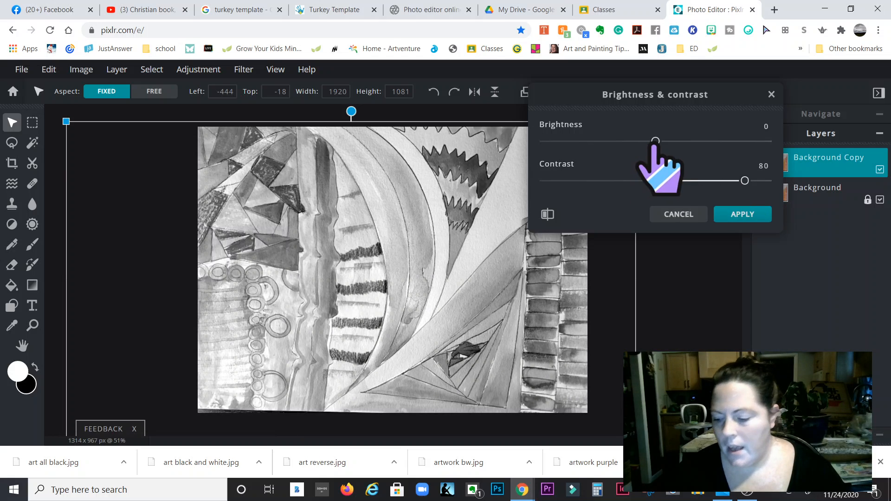
drag(656, 141, 676, 141)
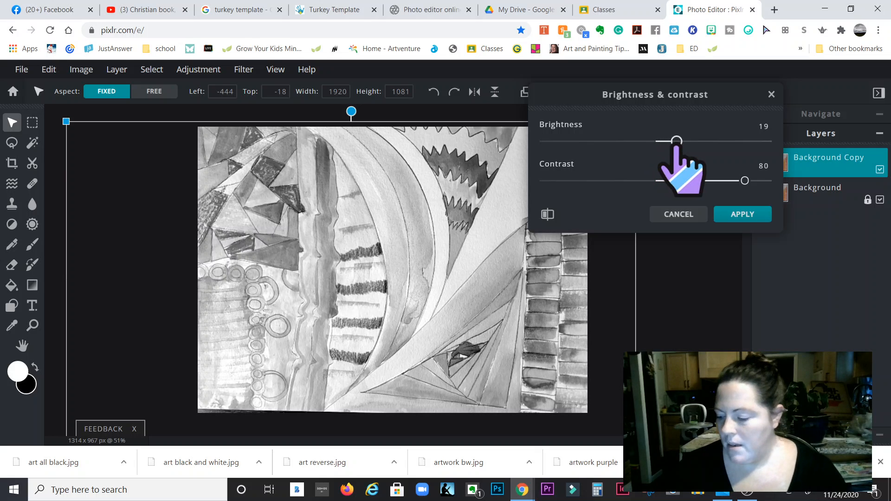
drag(676, 142, 677, 142)
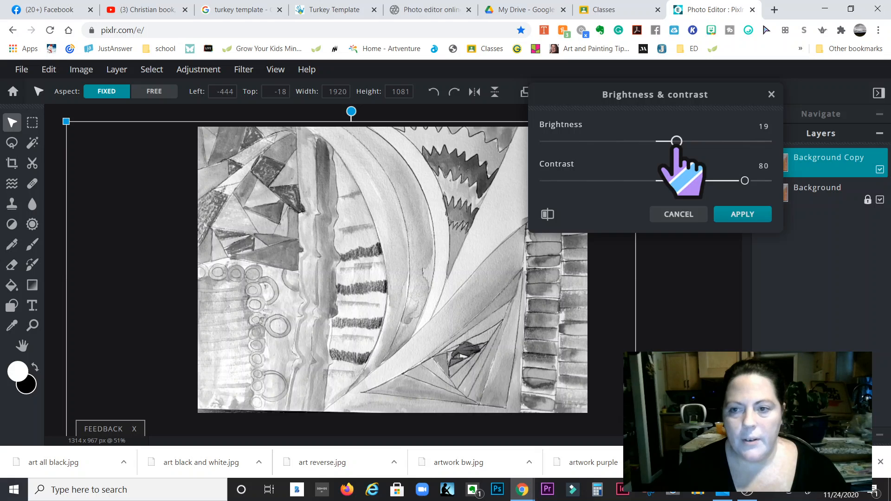
click(548, 214)
click(548, 215)
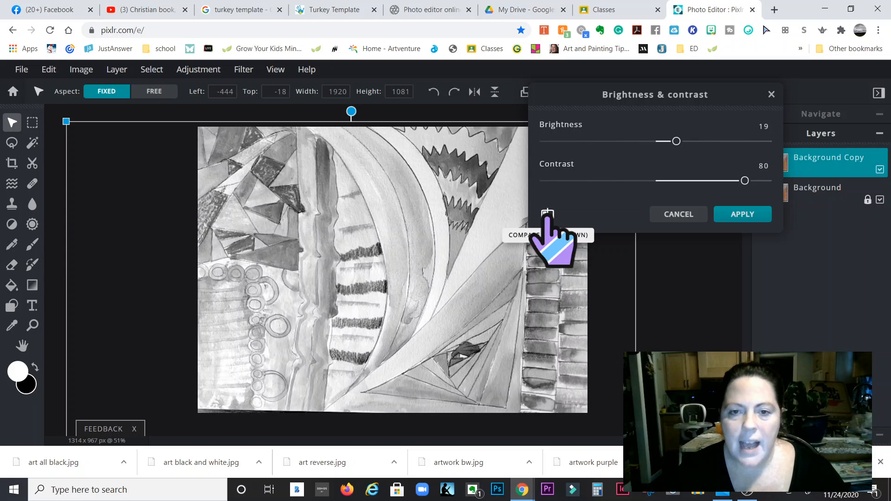
click(548, 215)
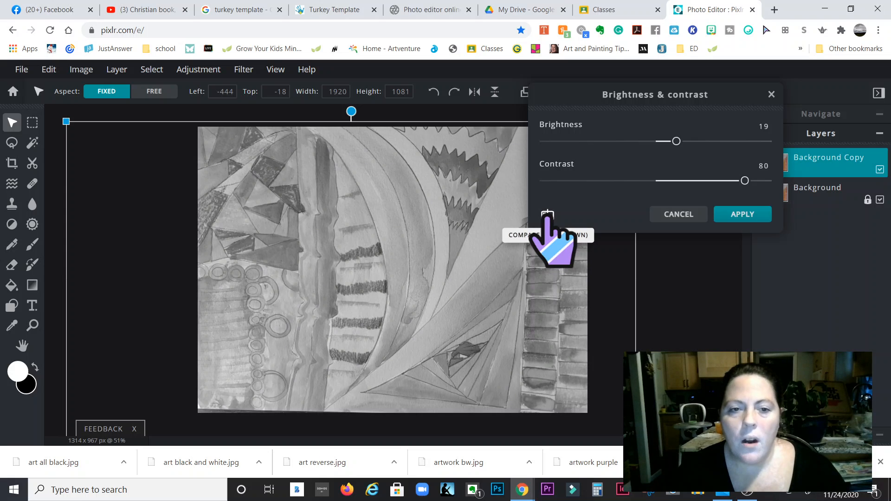
drag(548, 215, 548, 215)
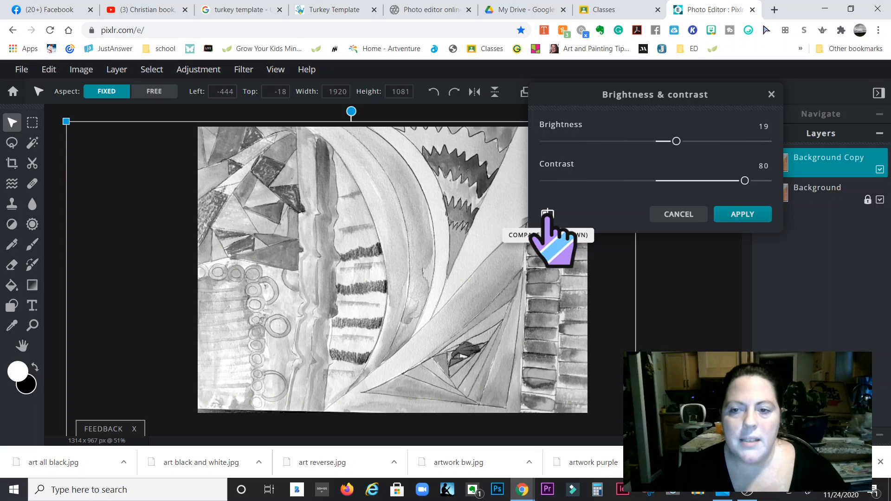
click(749, 214)
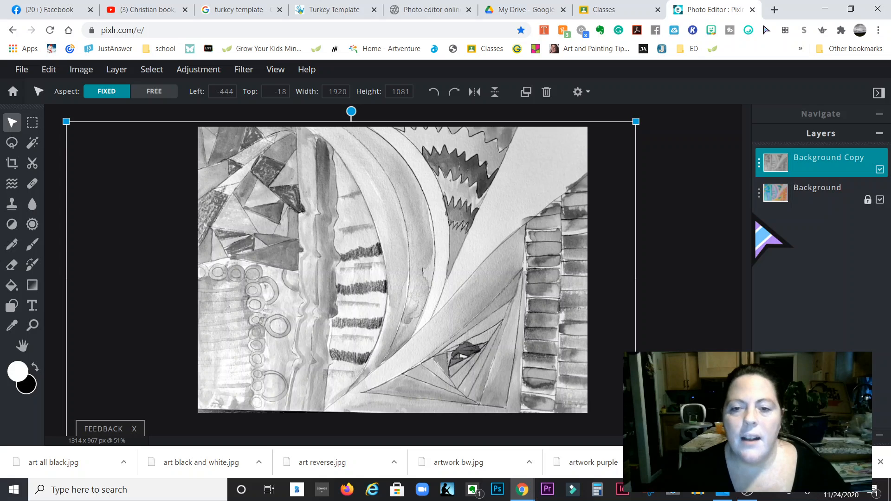
Duplicate the Background layer again and hide the black-and-white copy above it
click(780, 201)
click(760, 192)
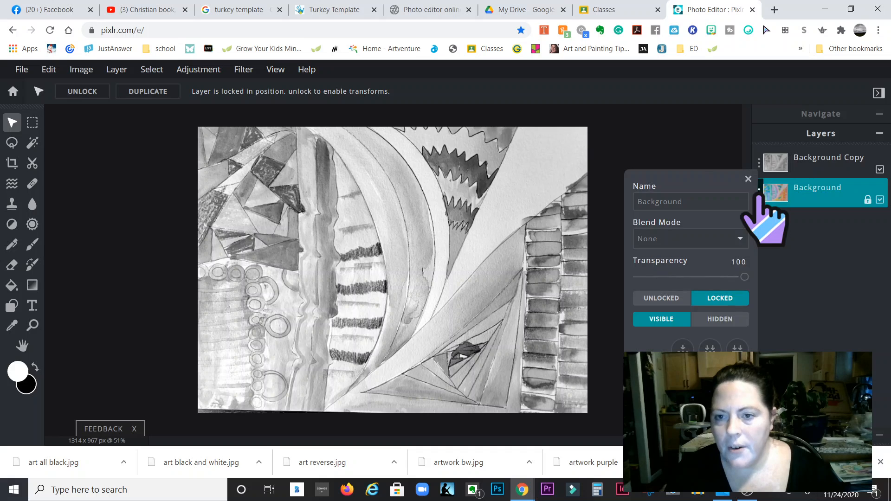
click(710, 349)
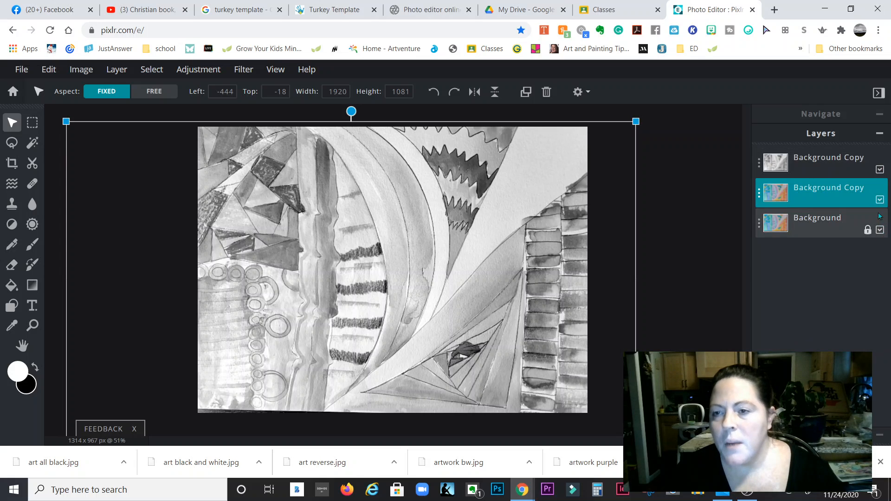
click(879, 170)
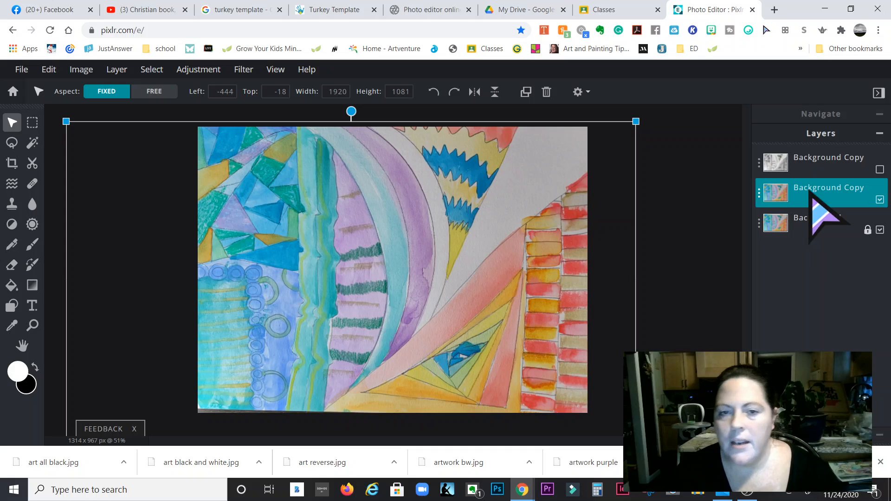
Posterize the new color copy with colors set to 5, comparing it with the original before applying
click(199, 70)
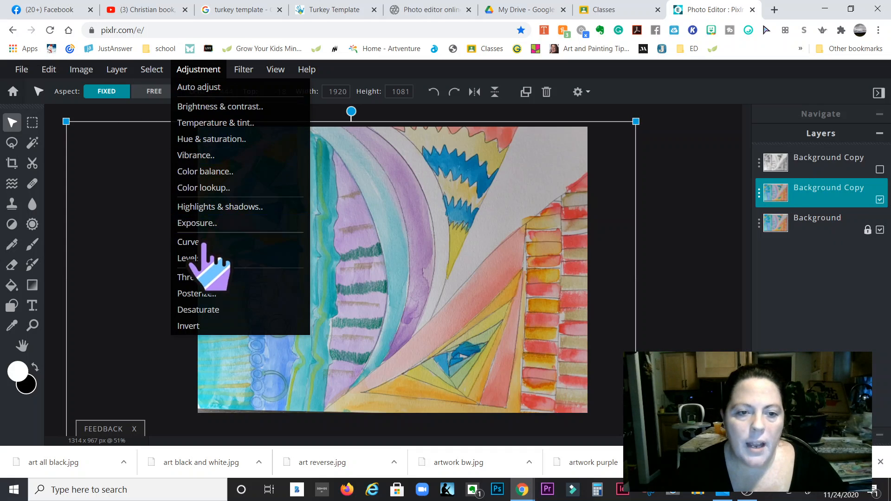
click(199, 294)
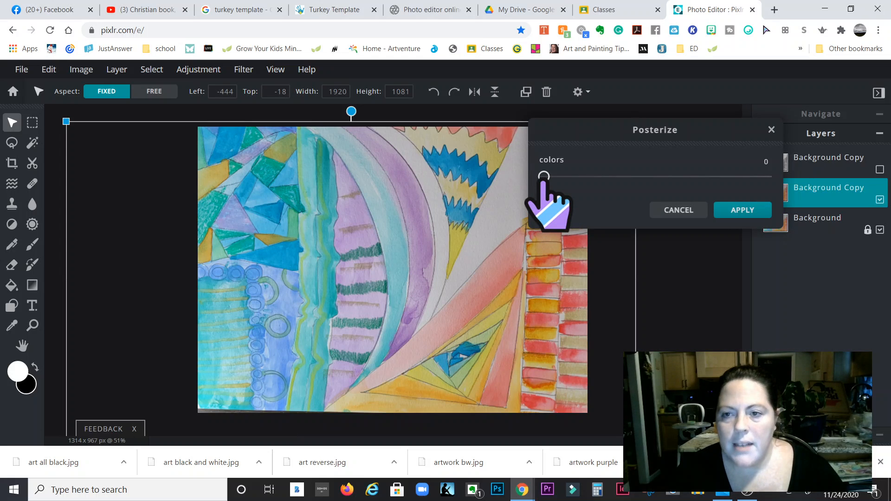
drag(544, 176, 585, 181)
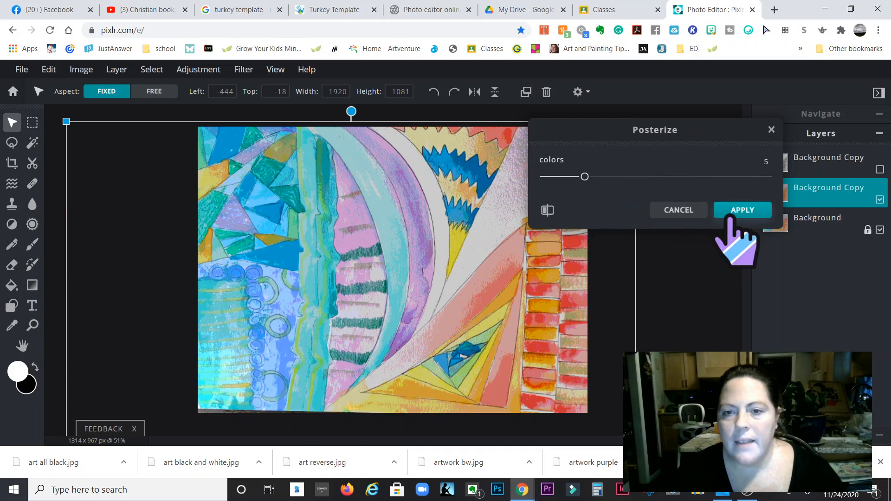
click(548, 211)
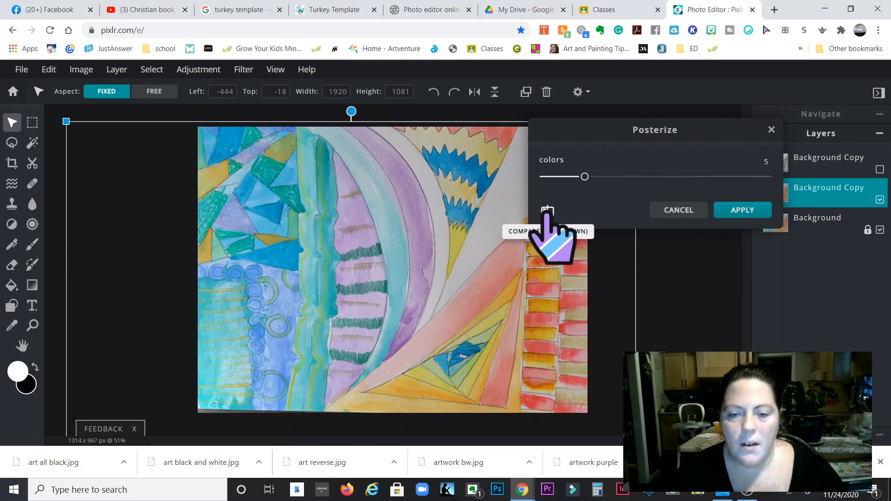
click(741, 211)
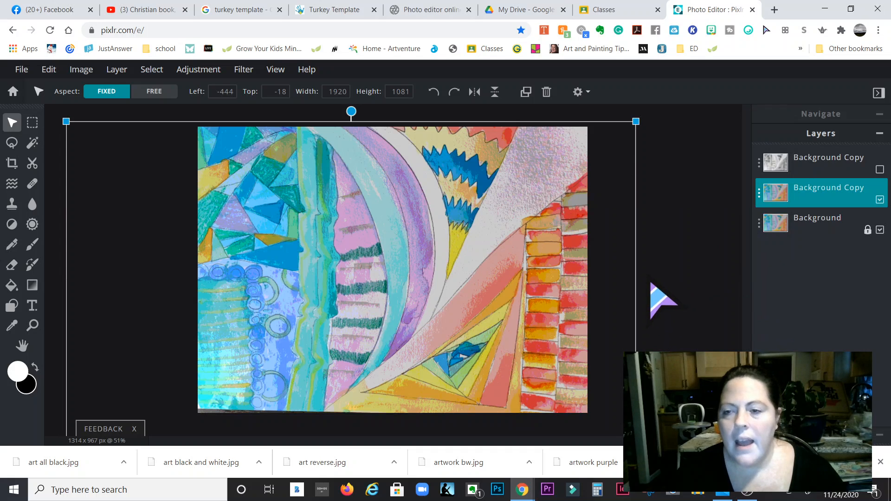
Rename the posterized Background Copy layer "posterized"
click(759, 195)
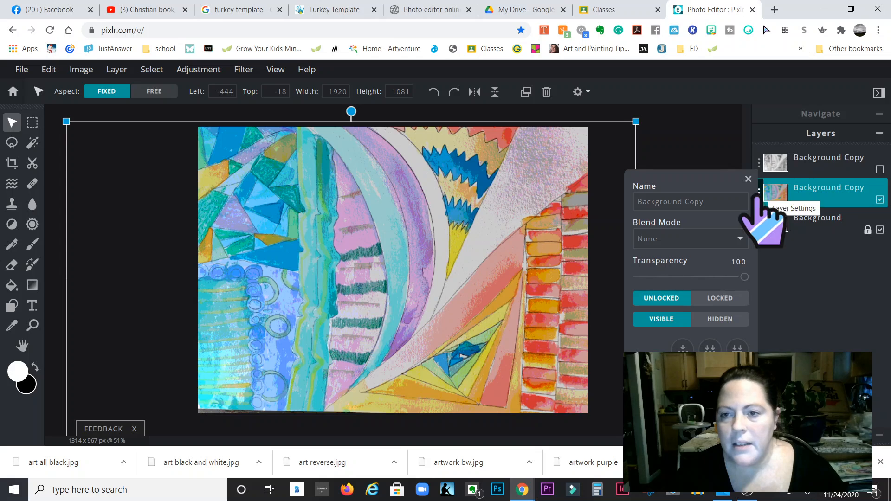
click(722, 199)
drag(636, 201, 631, 205)
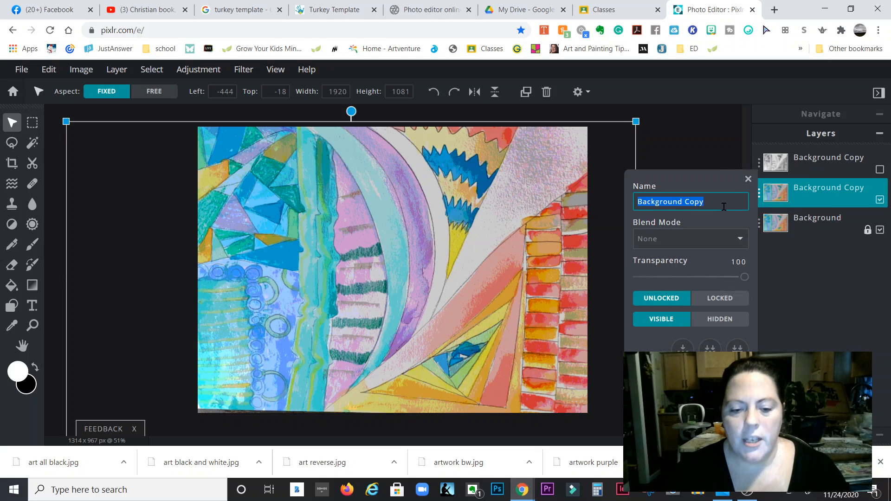
text(posterized)
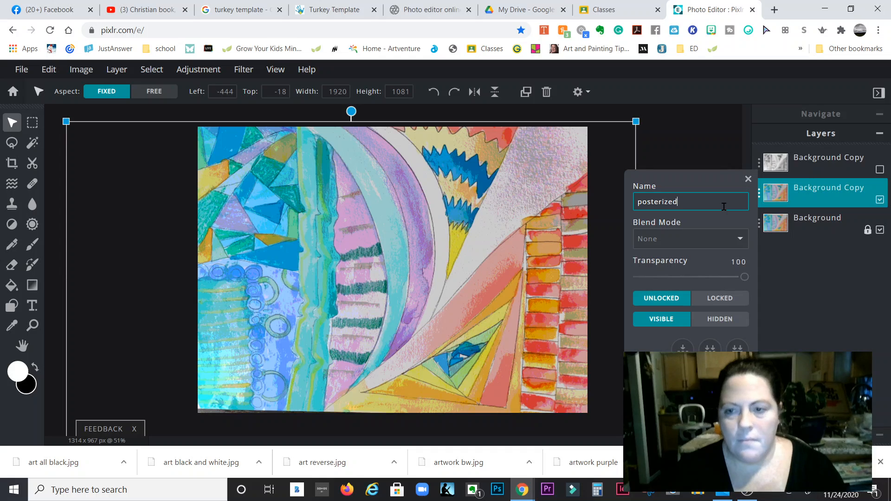
click(748, 179)
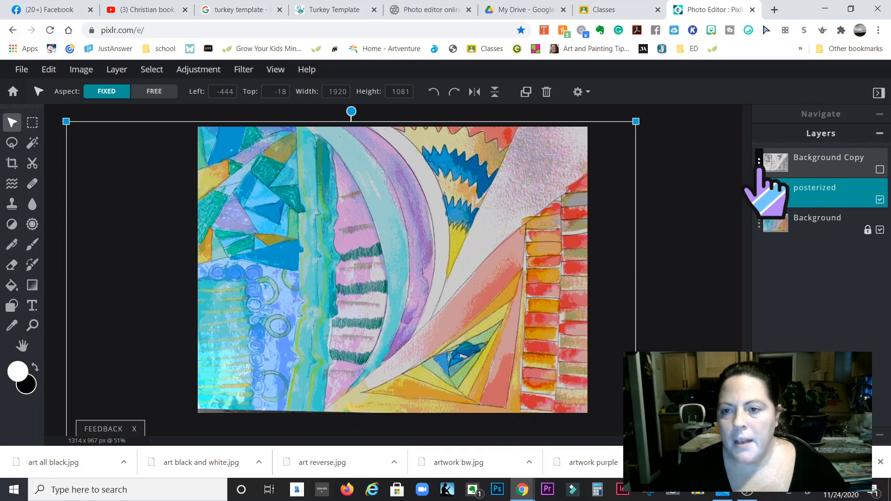
Rename the hidden black-and-white Background Copy layer "BW"
click(761, 168)
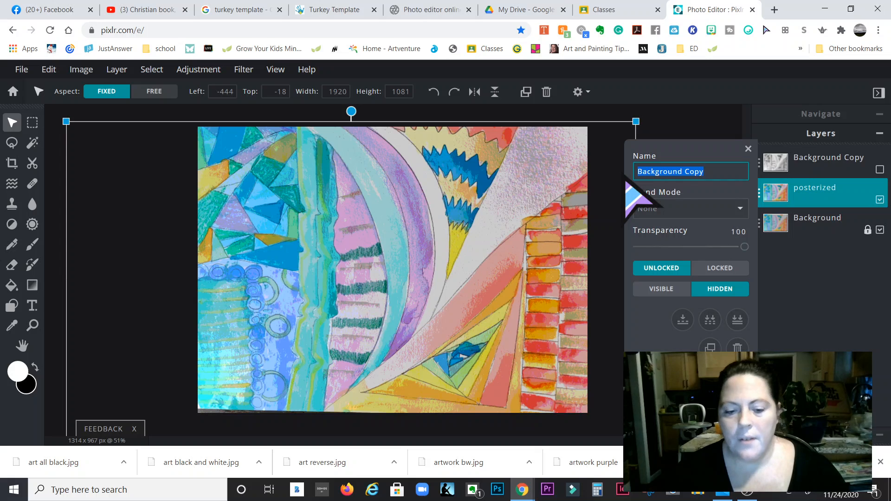
text(BW)
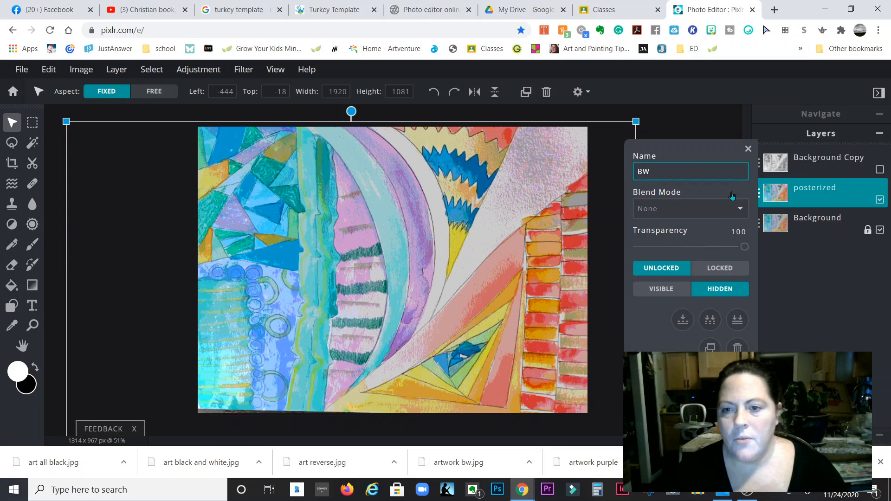
click(748, 147)
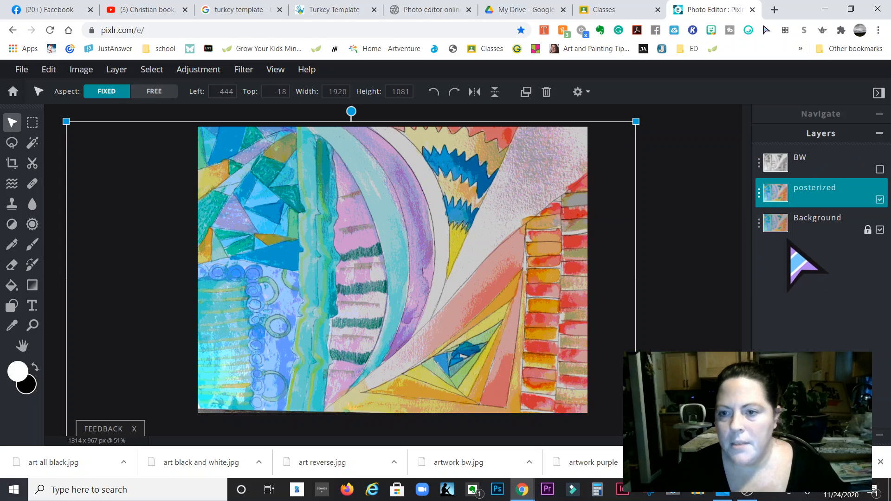
Duplicate the Background layer once more and hide the posterized layer
click(760, 223)
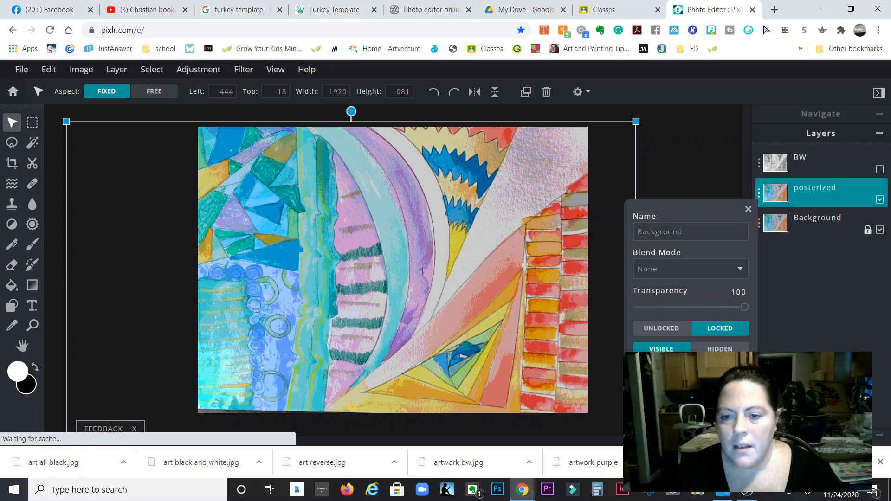
key(ctrl+d)
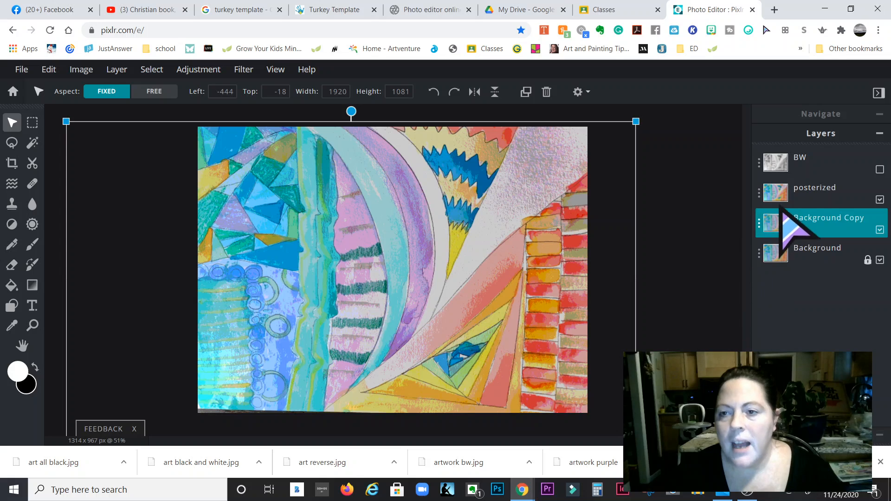
click(880, 200)
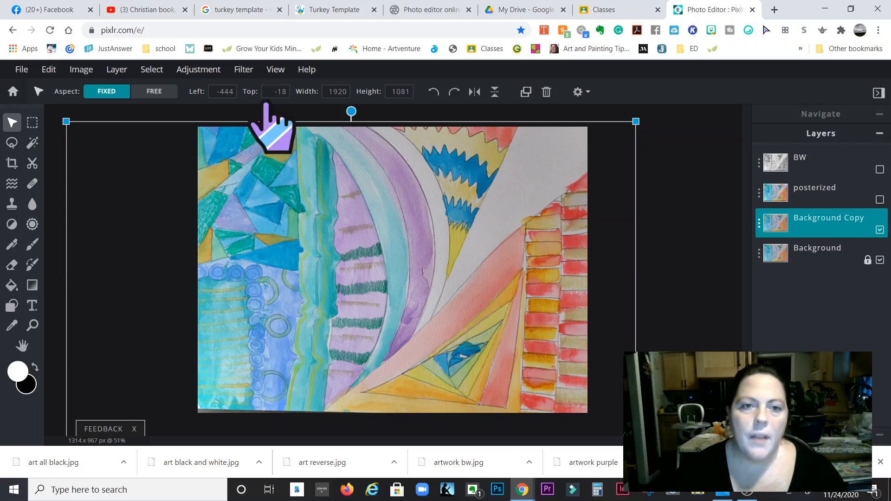
Apply the Fringe filter to the new Background Copy with an Amount of 46, comparing it with the original first
click(244, 71)
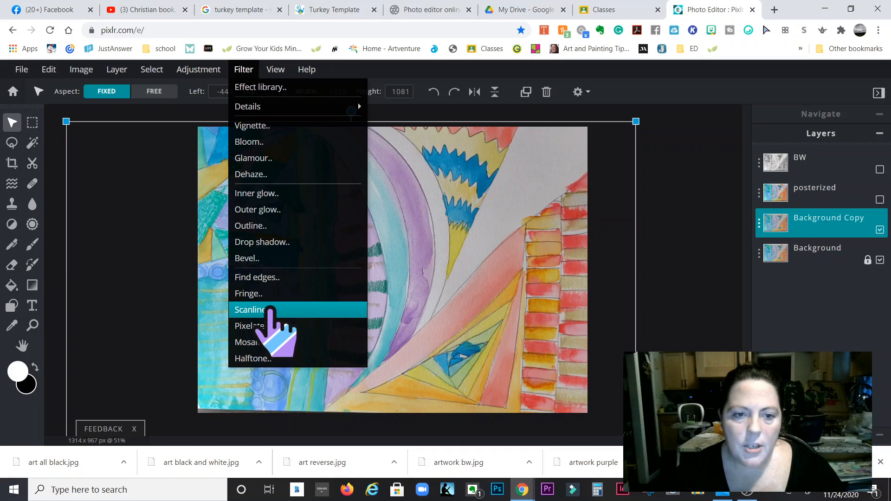
click(269, 294)
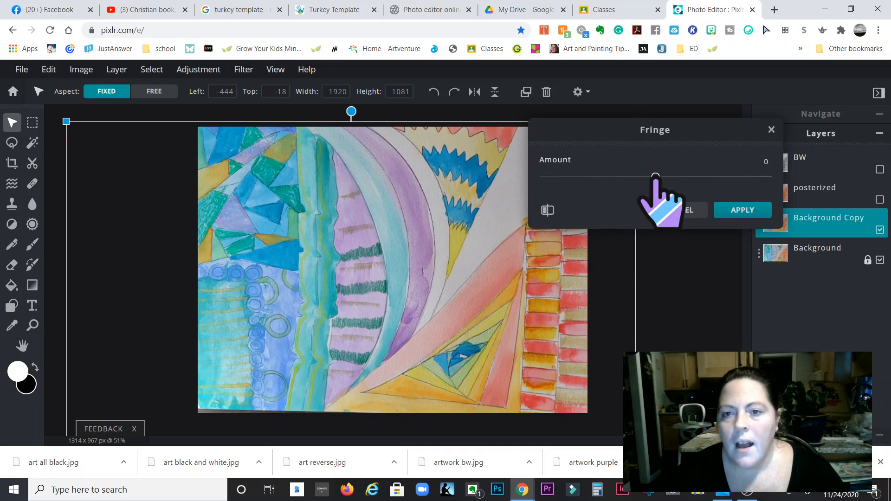
drag(656, 176, 707, 177)
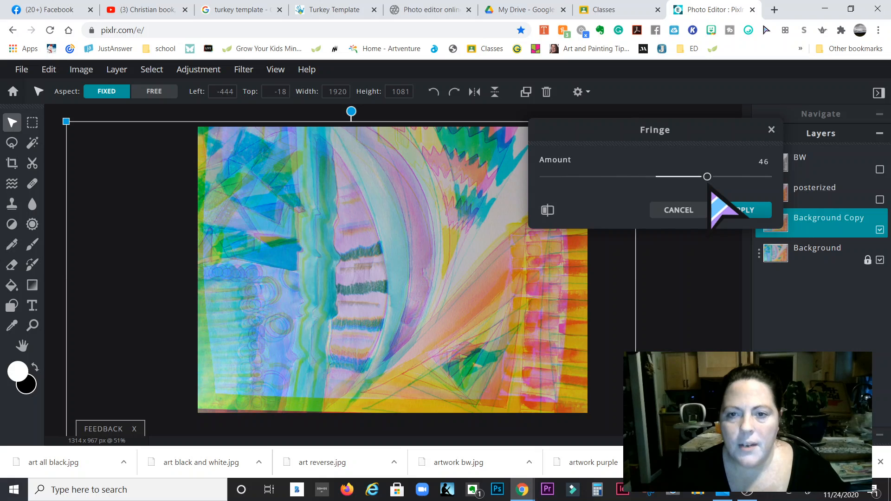
click(548, 210)
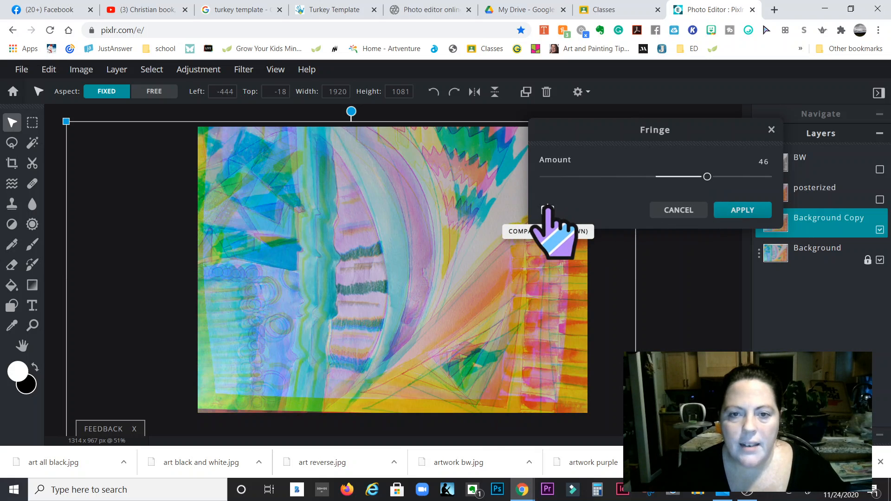
click(548, 210)
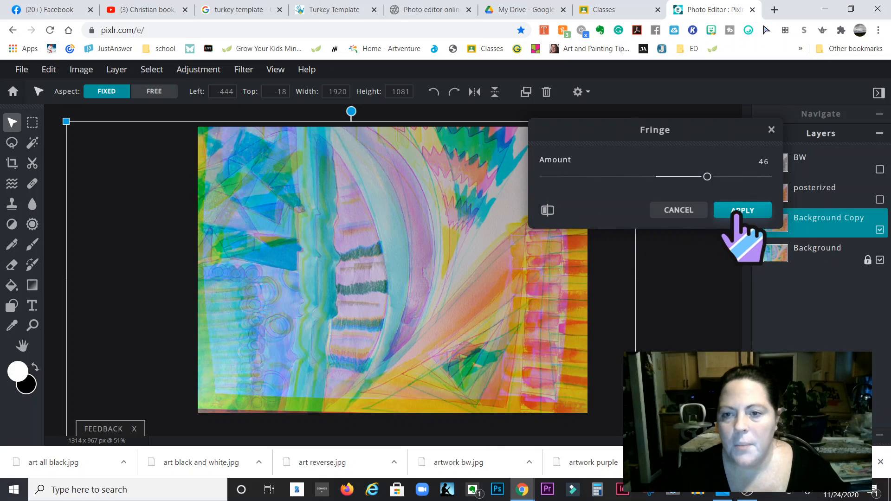
click(739, 213)
Rename the fringed Background Copy layer "fringe"
click(761, 224)
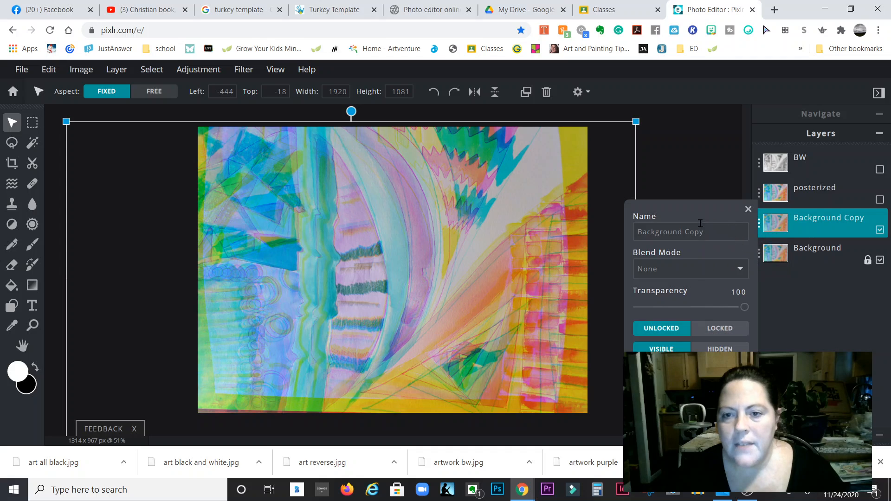
drag(705, 231, 637, 239)
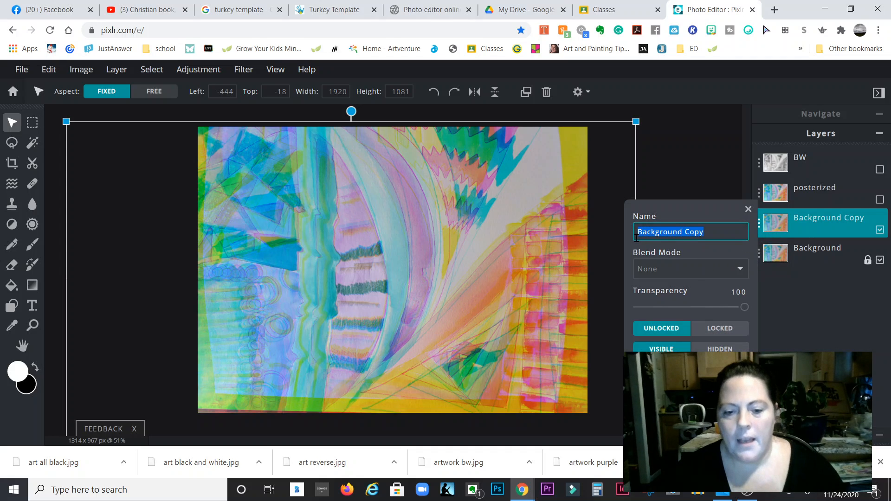
text(fringe)
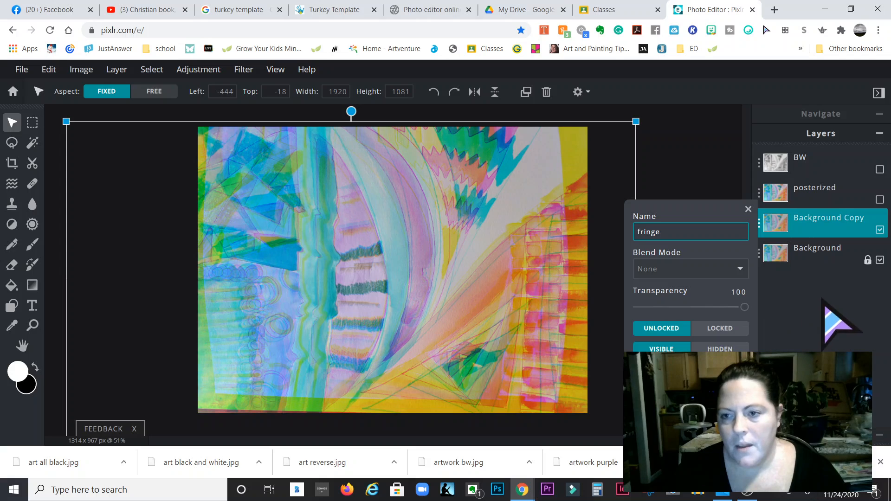
click(749, 209)
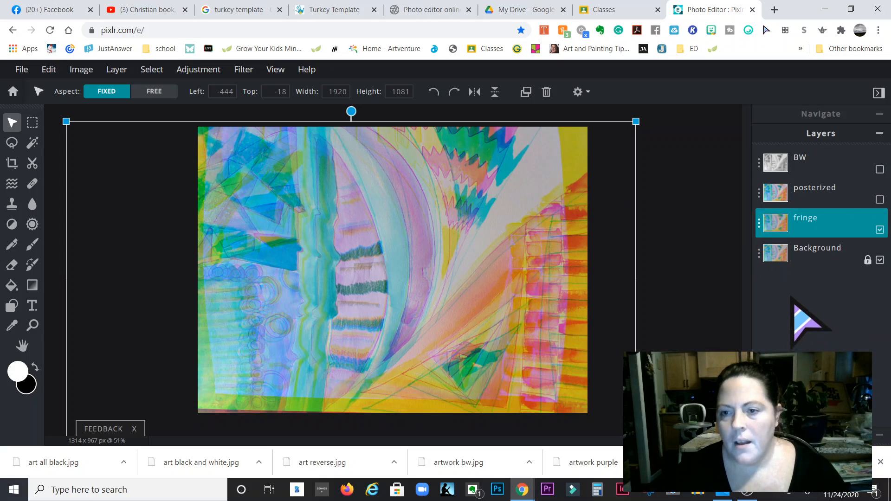
Duplicate the Background layer once more and hide the fringe layer to check the new copy
click(761, 254)
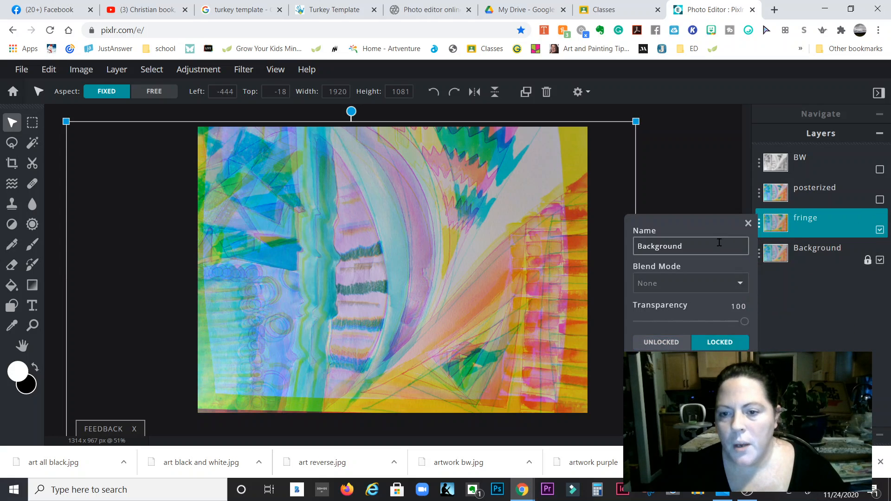
click(662, 365)
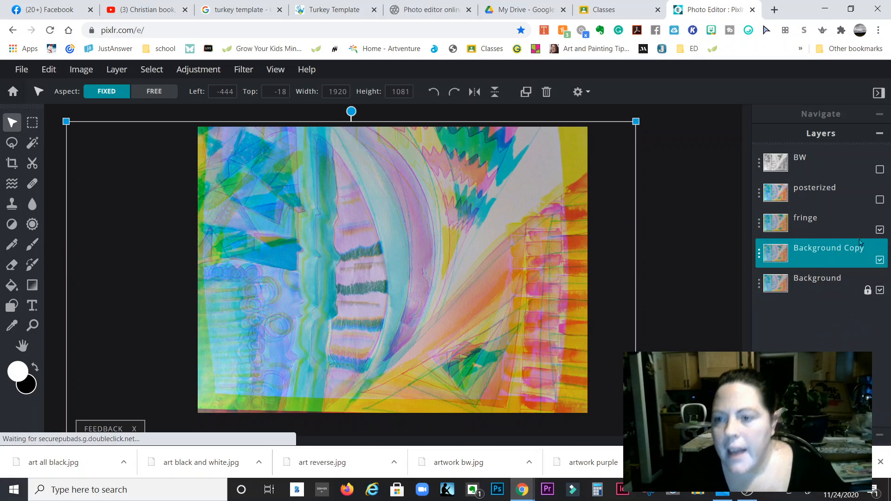
click(880, 230)
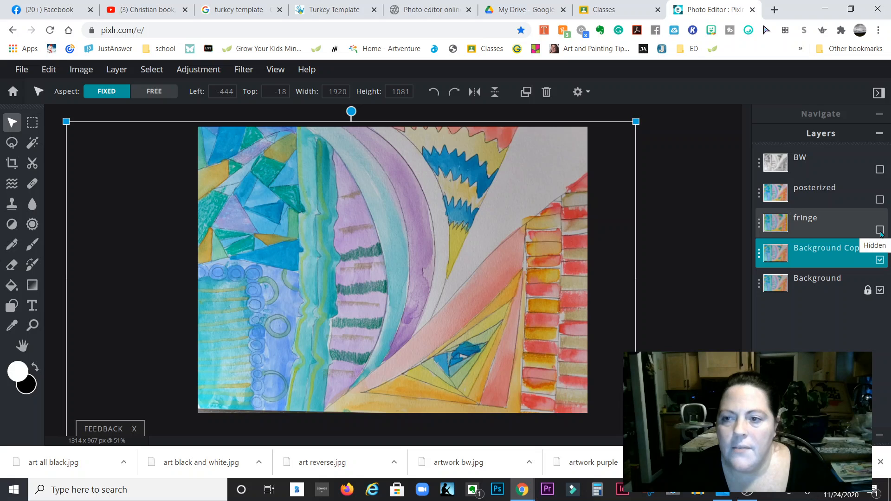
Make the fringe, posterized and BW layers visible
click(881, 230)
click(880, 200)
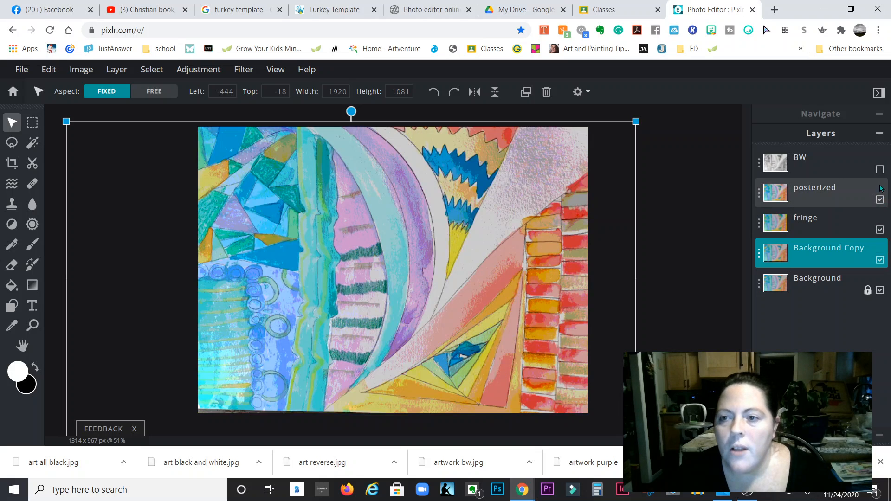
click(880, 169)
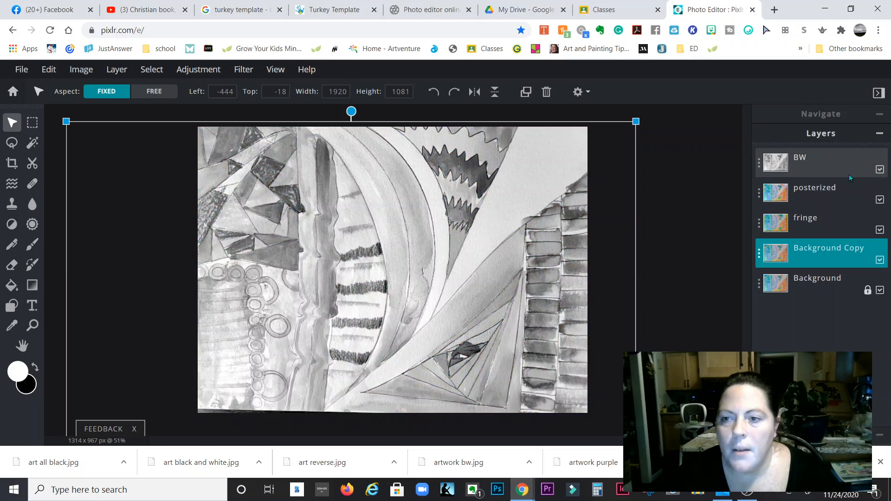
Reorder the layers so that Background Copy is on top, followed by posterized, BW and fringe, with Background lowest
click(831, 203)
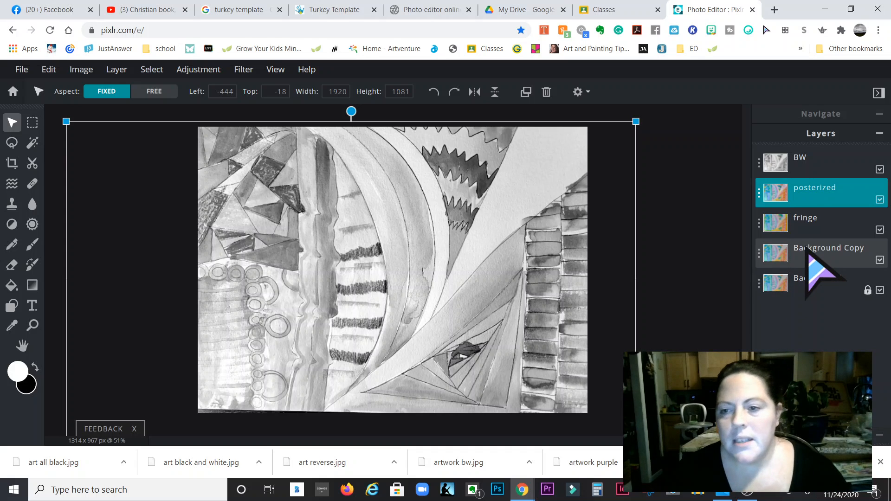
drag(807, 253, 806, 162)
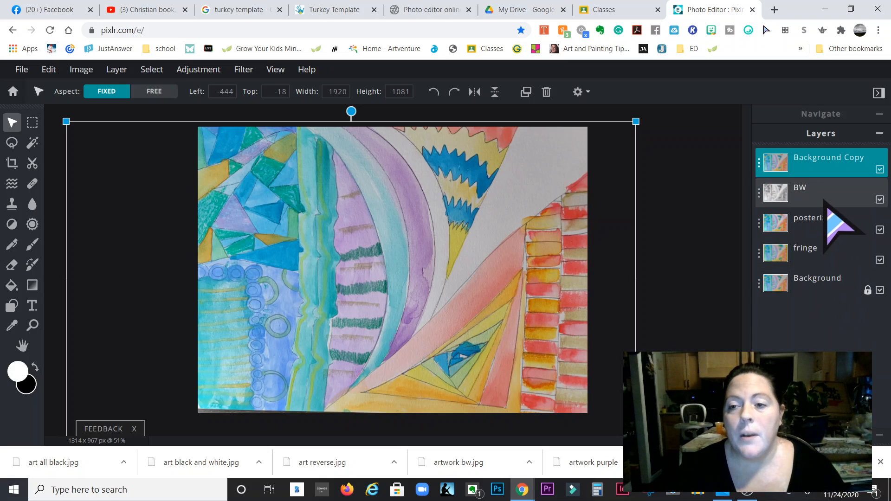
drag(825, 201, 819, 158)
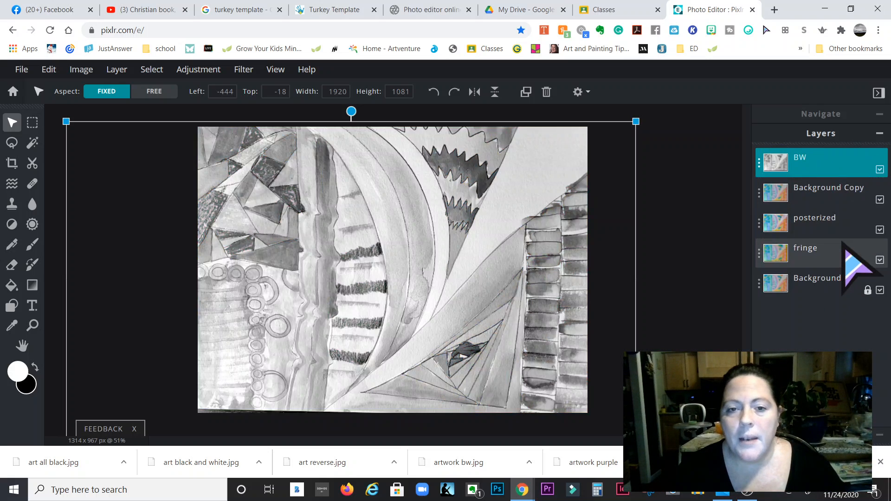
drag(837, 235, 831, 162)
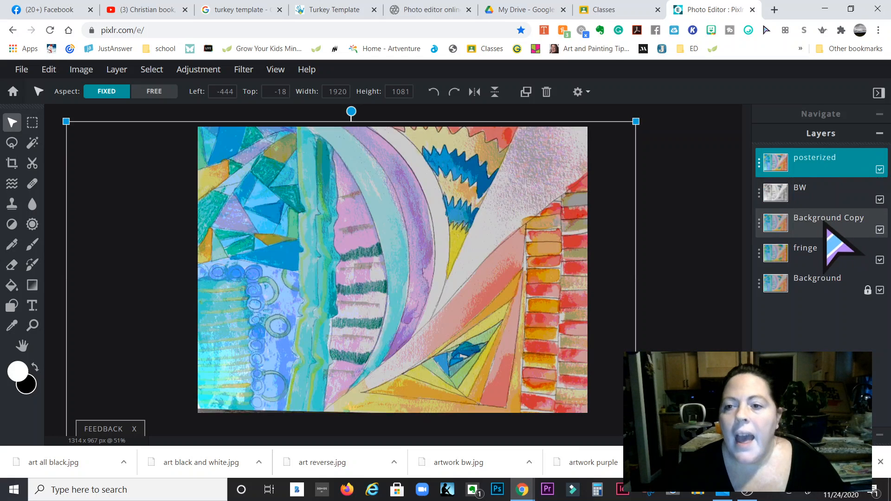
drag(831, 226, 823, 173)
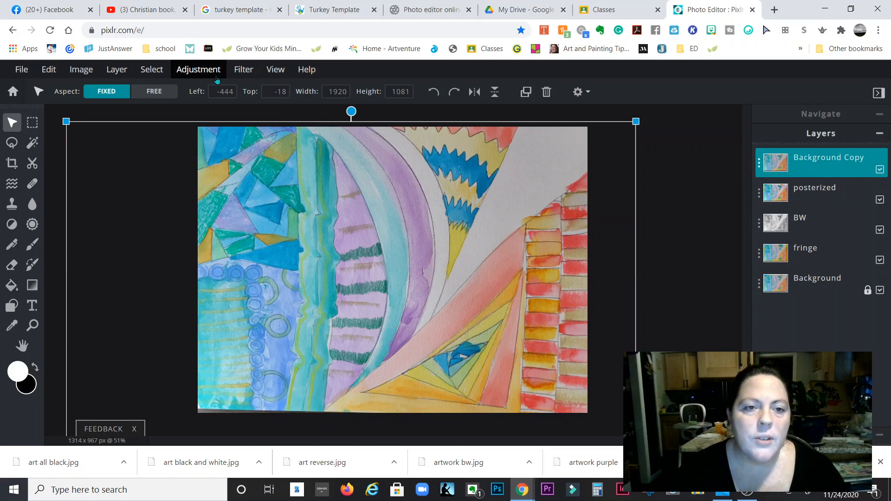
click(244, 69)
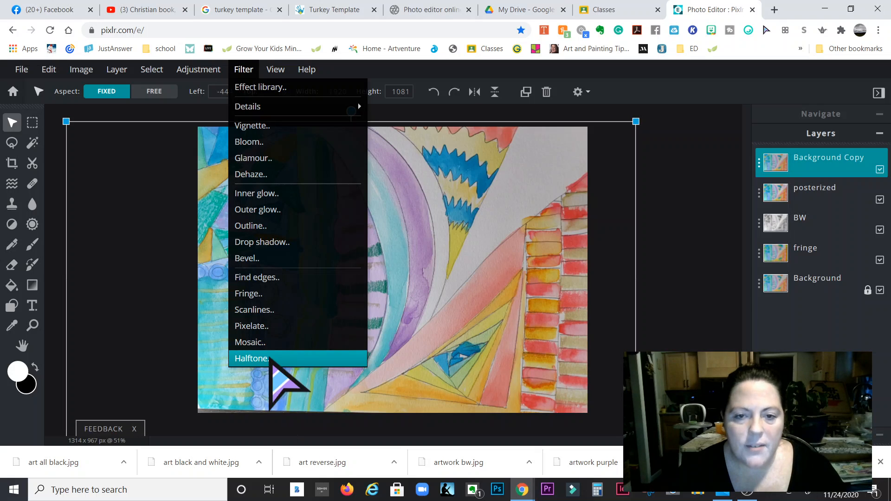
click(269, 359)
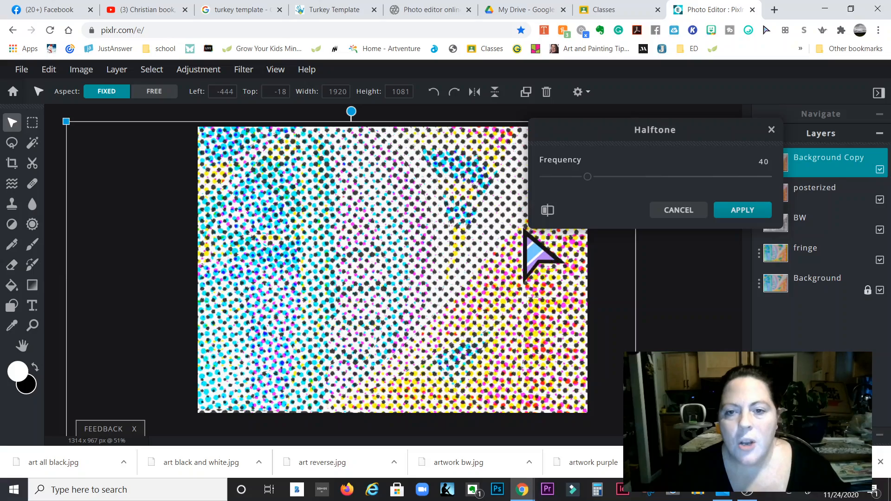
drag(587, 177, 664, 177)
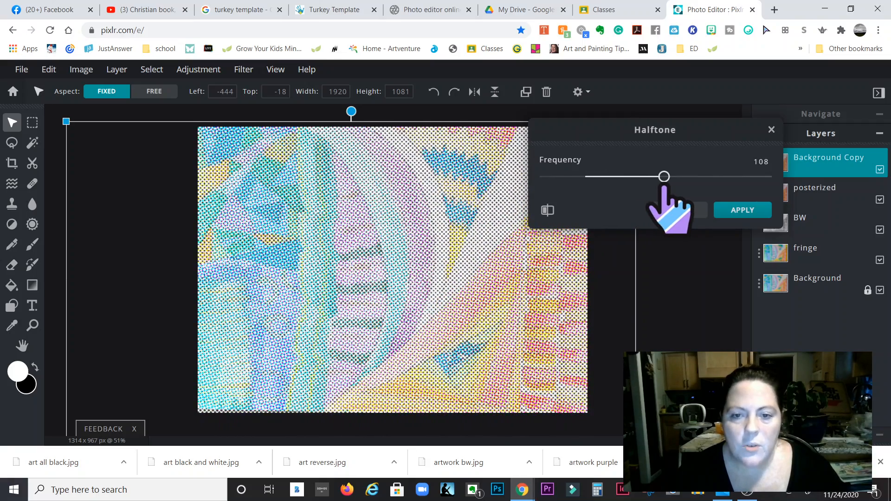
click(548, 210)
click(548, 210)
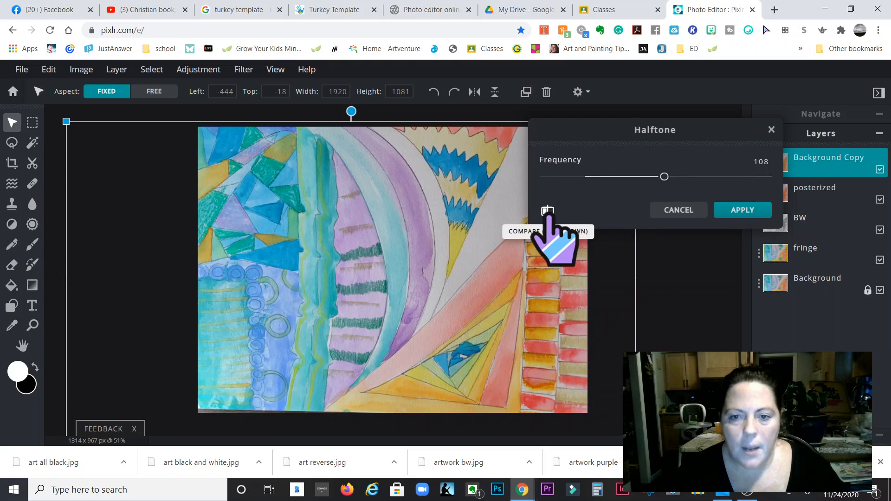
click(678, 213)
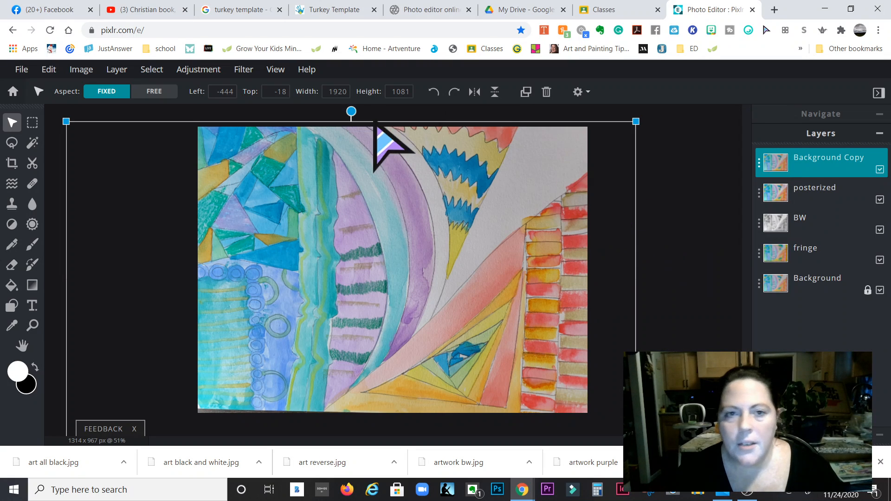
Apply the Pixelate filter to the Background Copy layer with an Amount of 24, comparing it with the original first
click(243, 69)
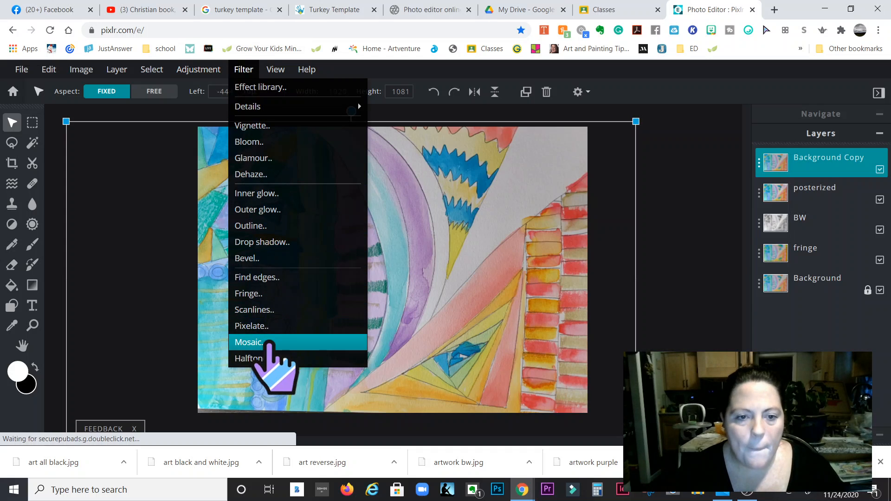
click(261, 326)
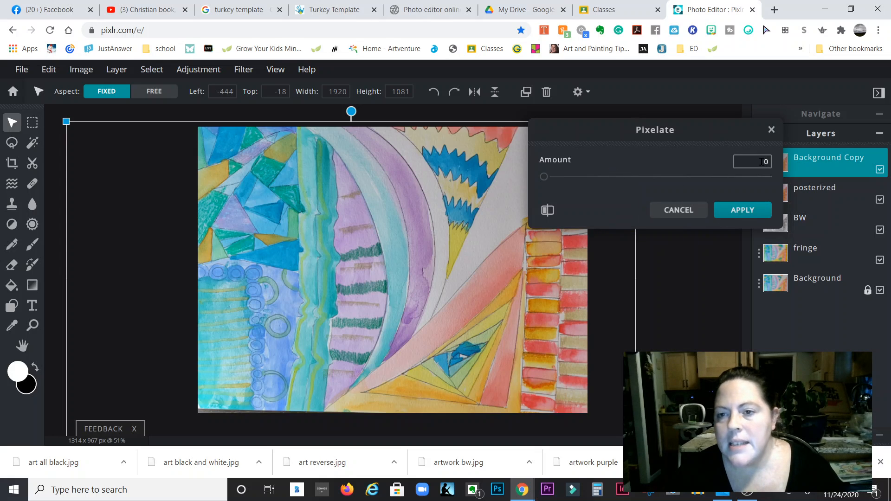
drag(759, 161, 774, 167)
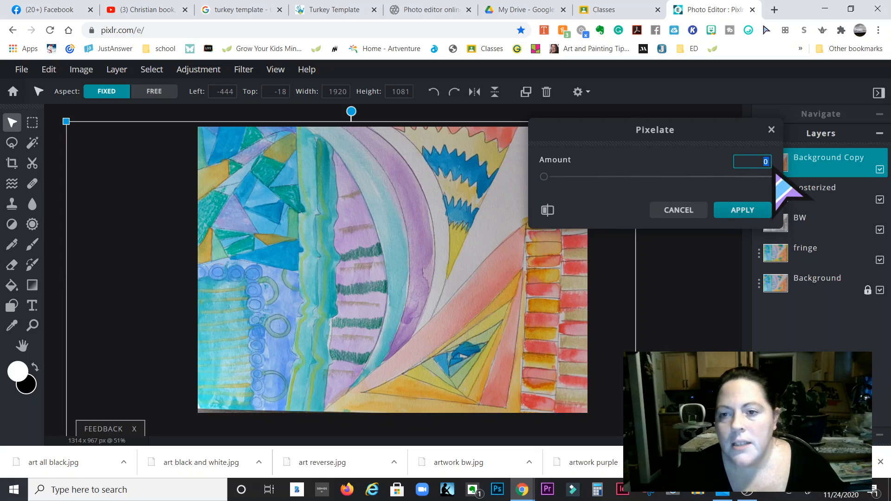
drag(544, 175, 605, 204)
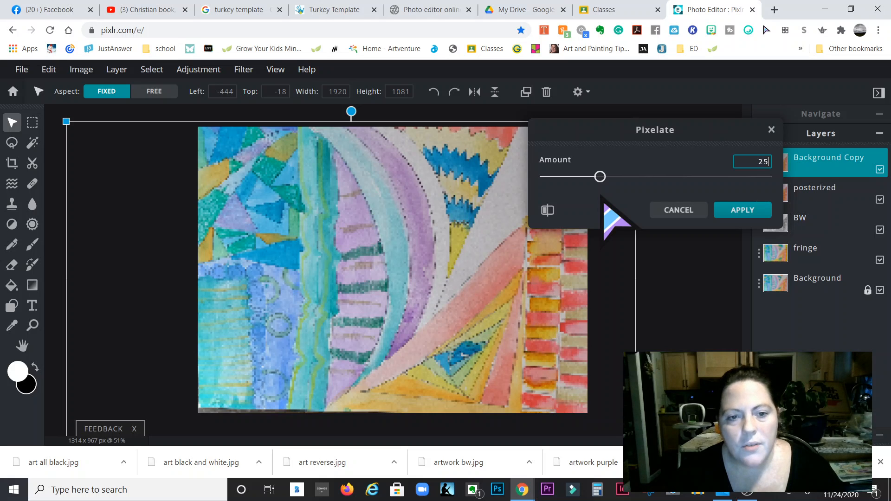
drag(604, 204, 631, 197)
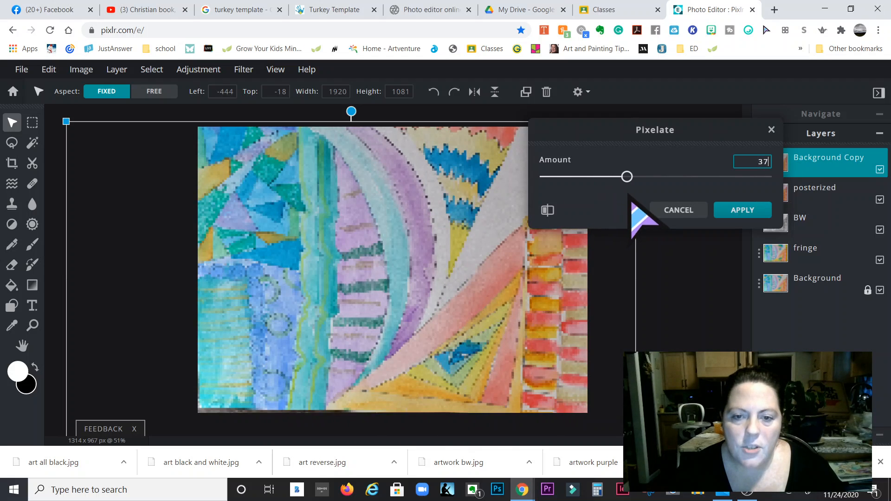
click(548, 212)
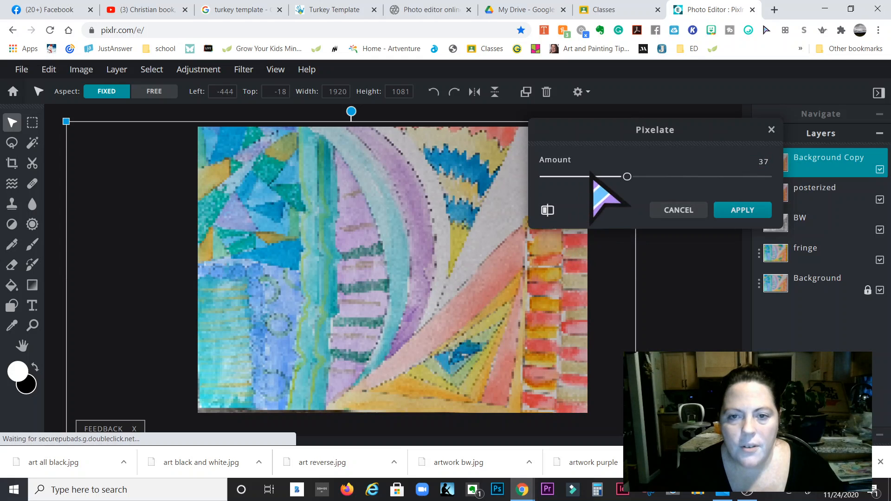
drag(625, 178, 598, 178)
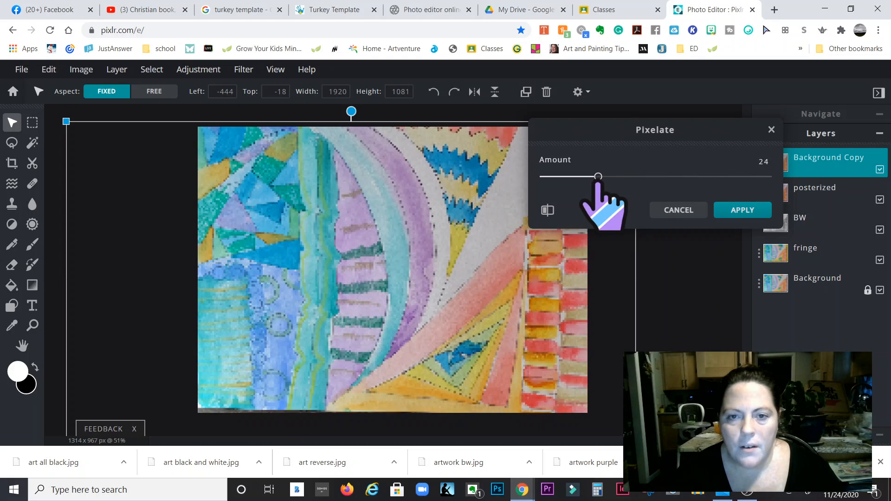
click(548, 211)
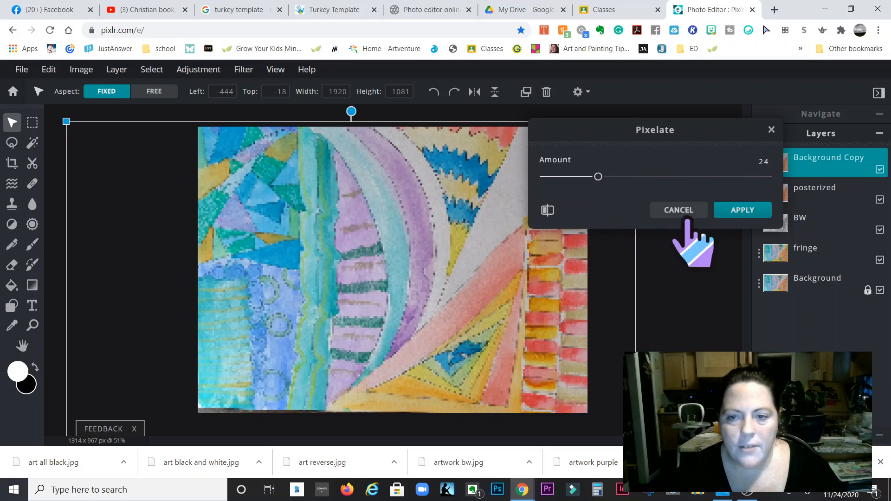
click(738, 211)
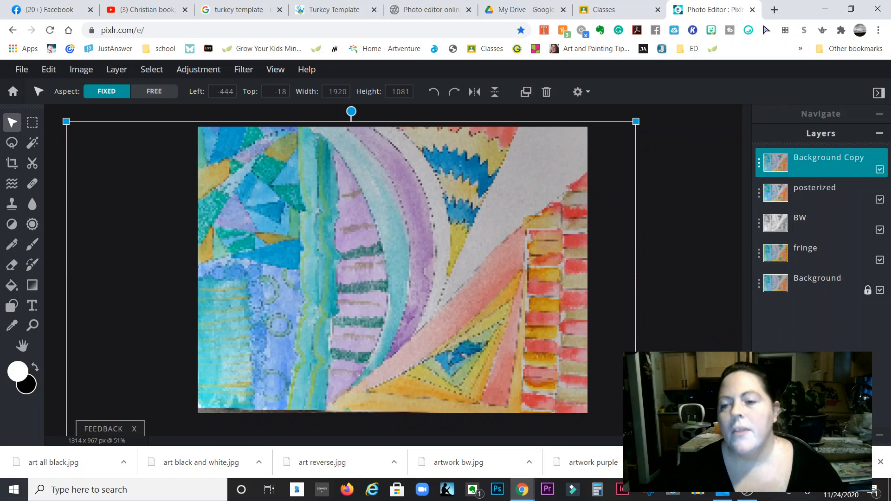
Rename the pixelated Background Copy layer "pizels"
click(760, 163)
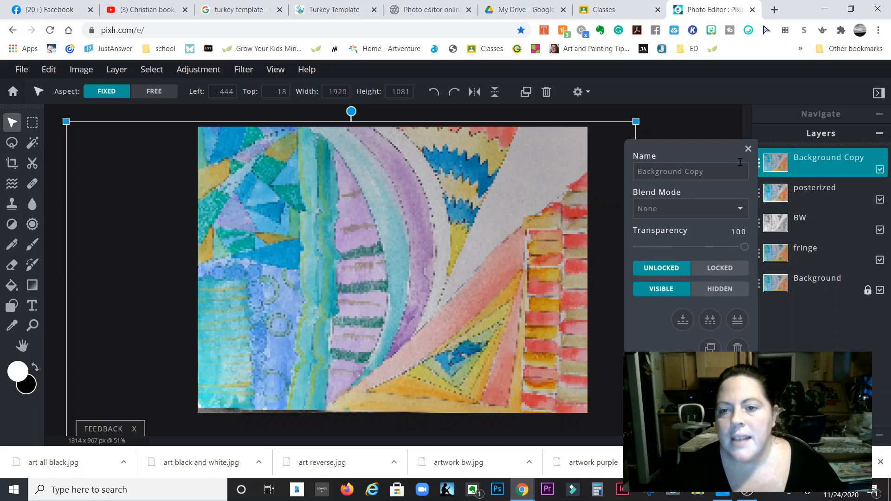
triple_click(712, 169)
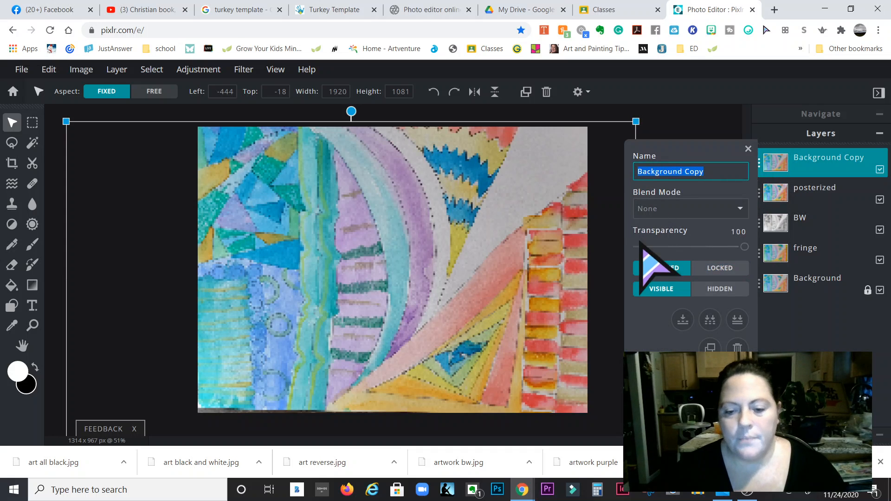
text(pizels)
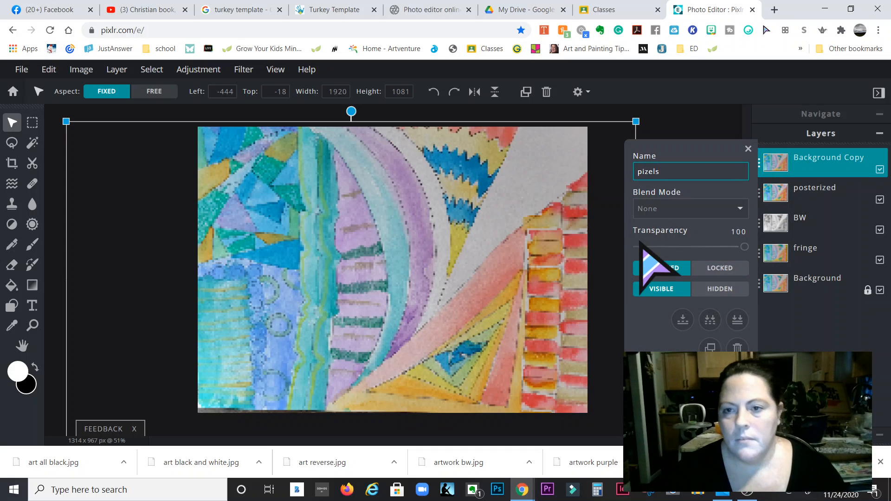
click(749, 149)
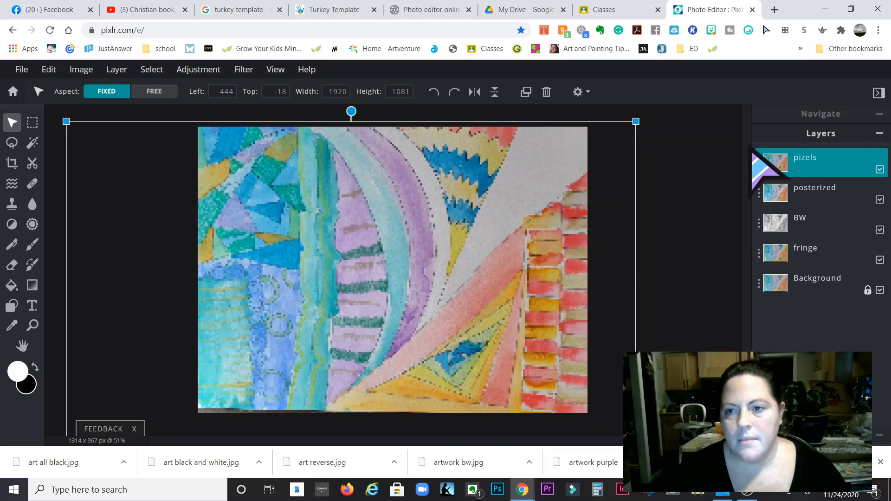
Save the pixelated version as a high-quality JPG named "artwork pixels" and close the save dialog
click(22, 70)
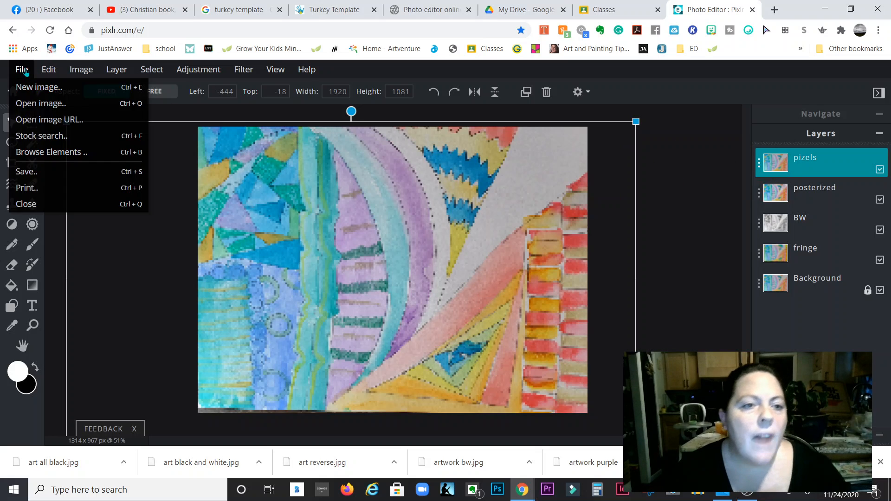
click(47, 173)
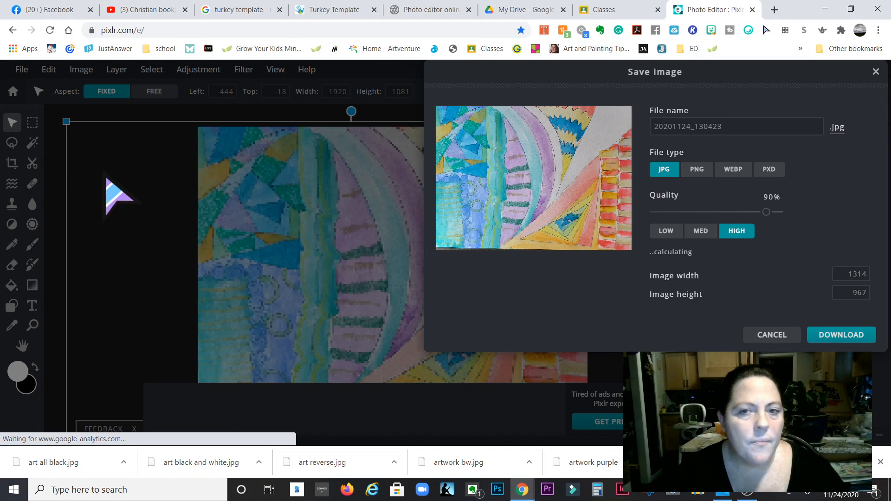
click(715, 126)
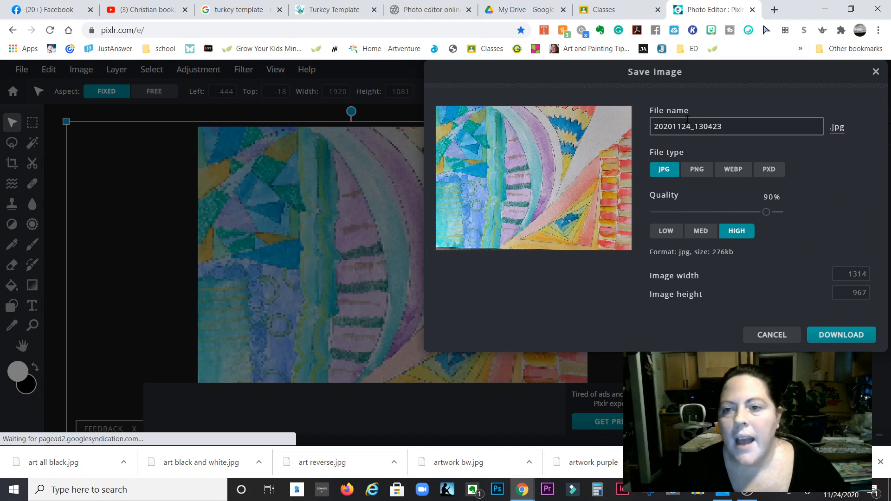
double_click(720, 126)
text(a)
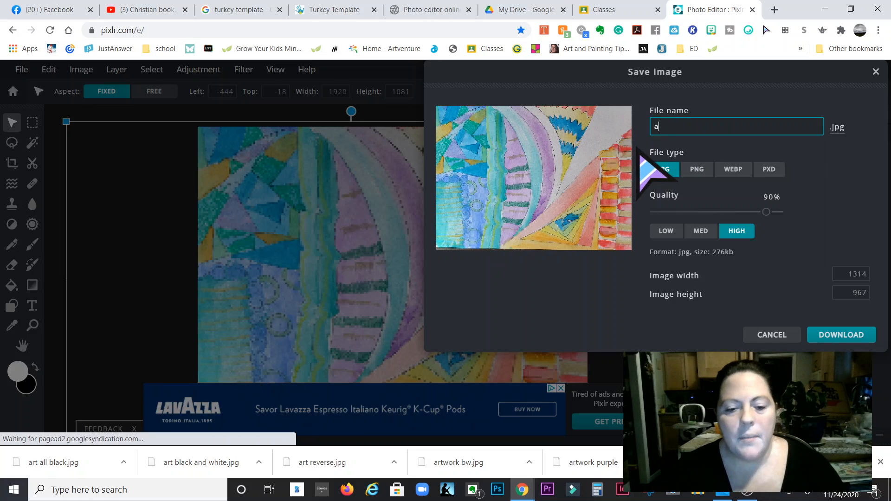
text(rtwork)
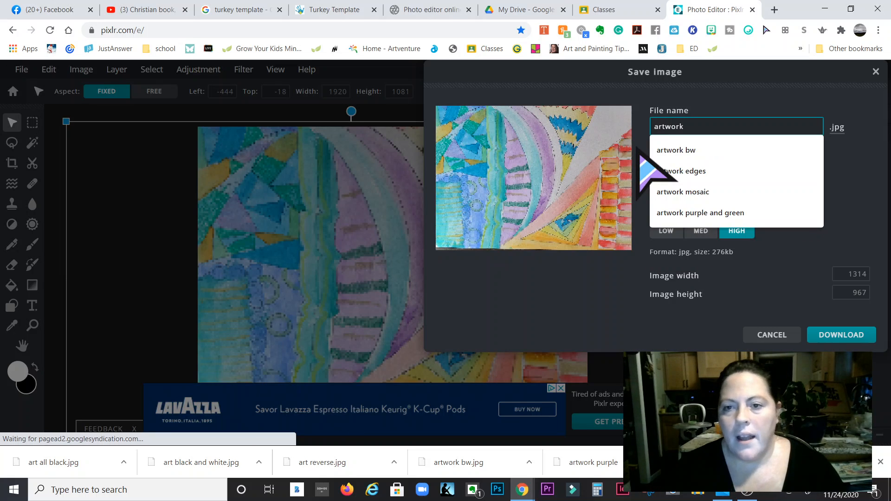
text( pize)
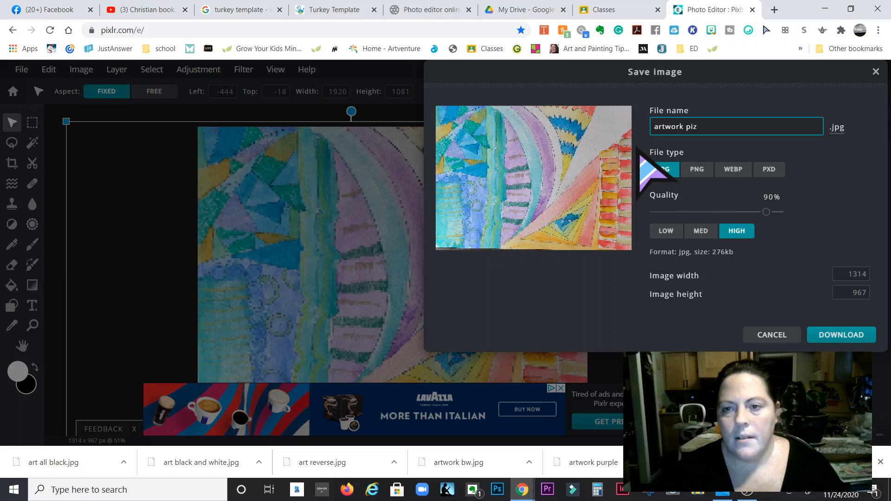
key(BackSpace)
text(xels)
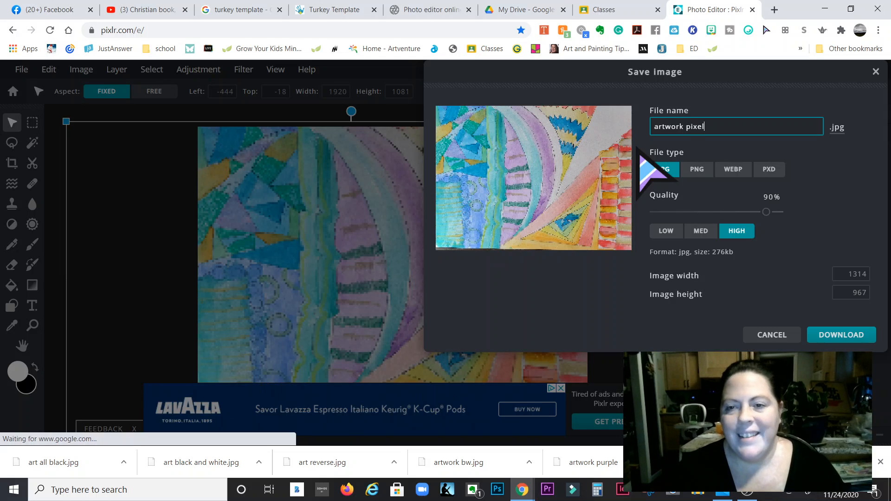
click(838, 334)
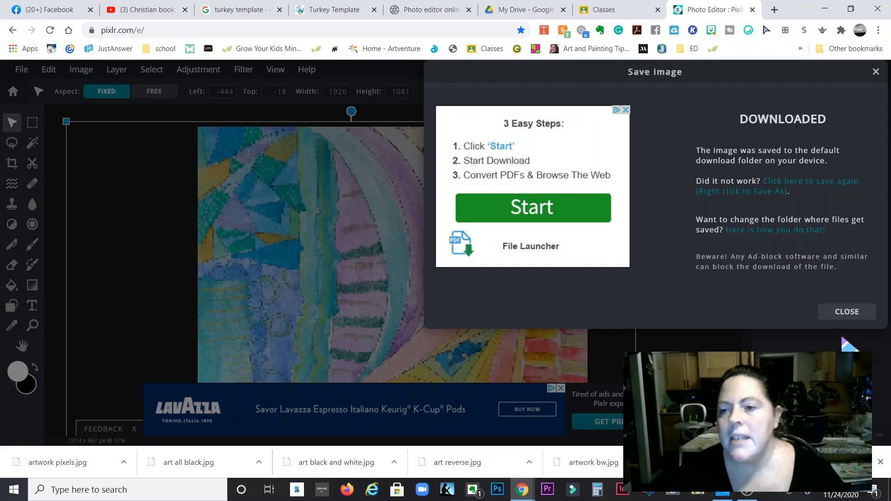
click(846, 313)
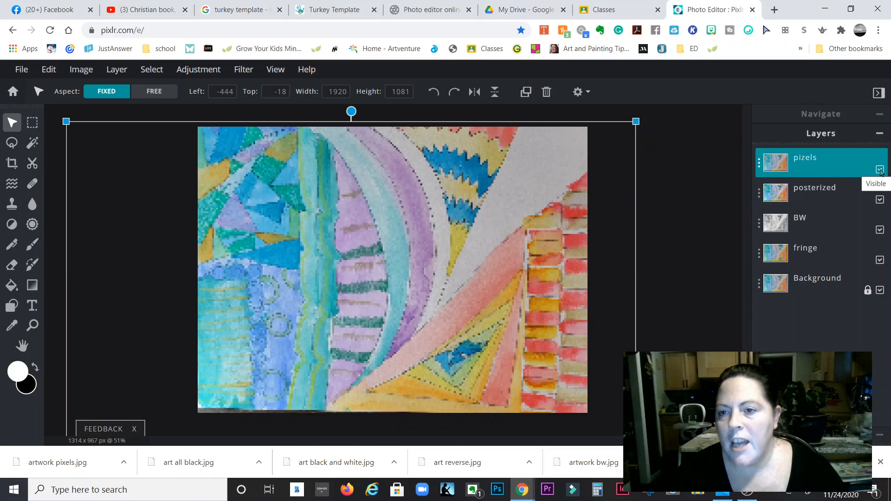
Hide the pizels layer and save the posterized version as a JPG named "artwork posterized"
click(880, 170)
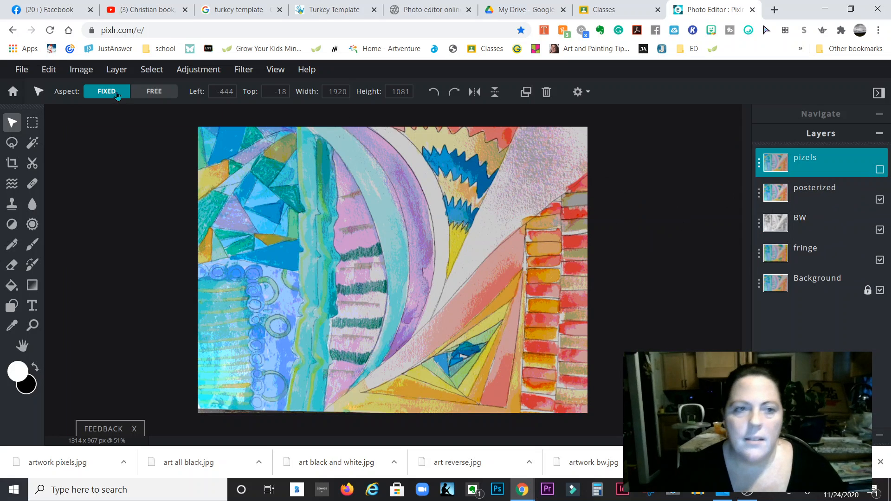
click(22, 70)
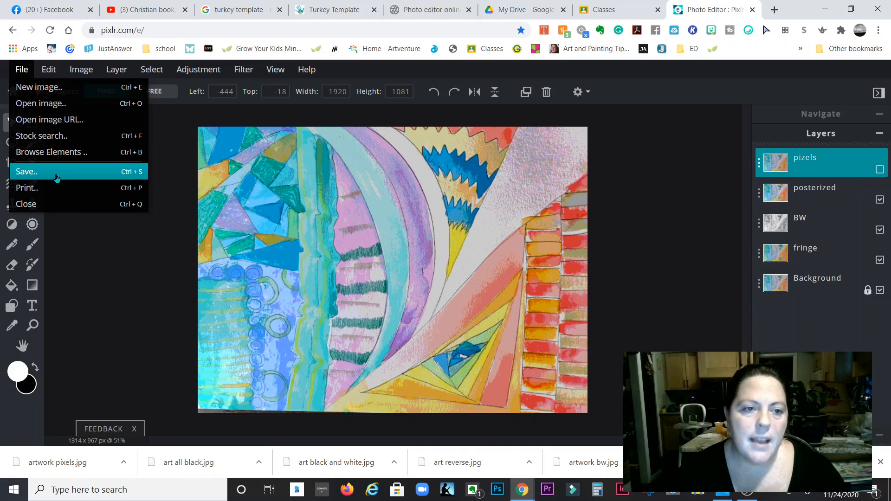
click(56, 173)
drag(727, 128, 648, 131)
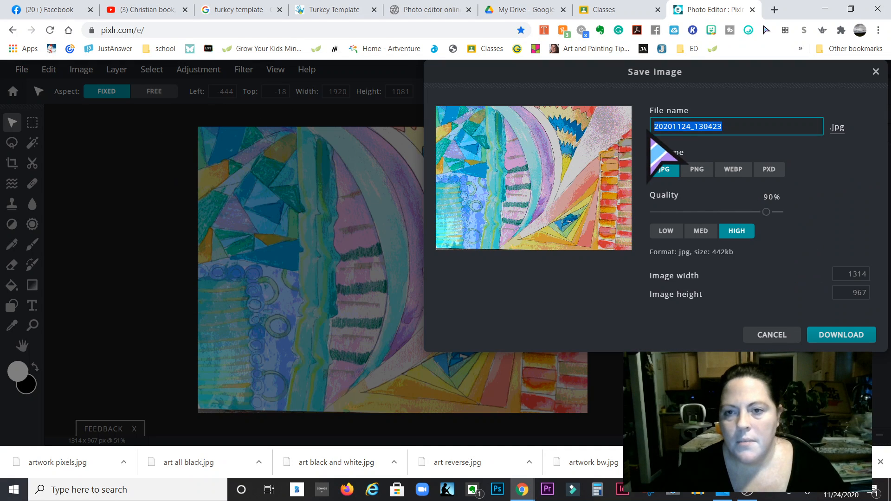
text(artwork )
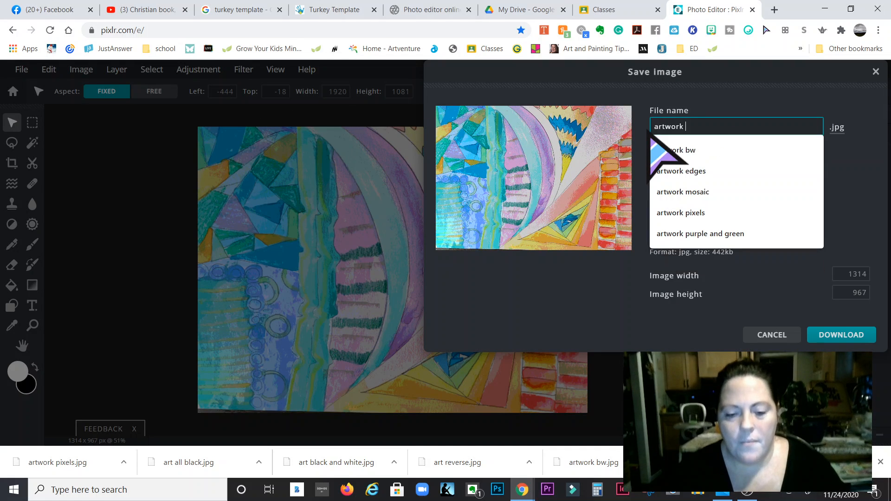
text(posterized)
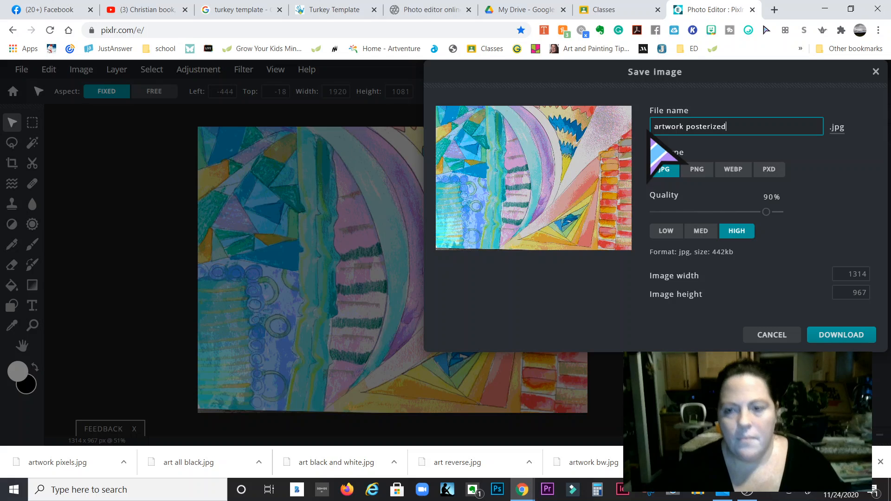
click(833, 335)
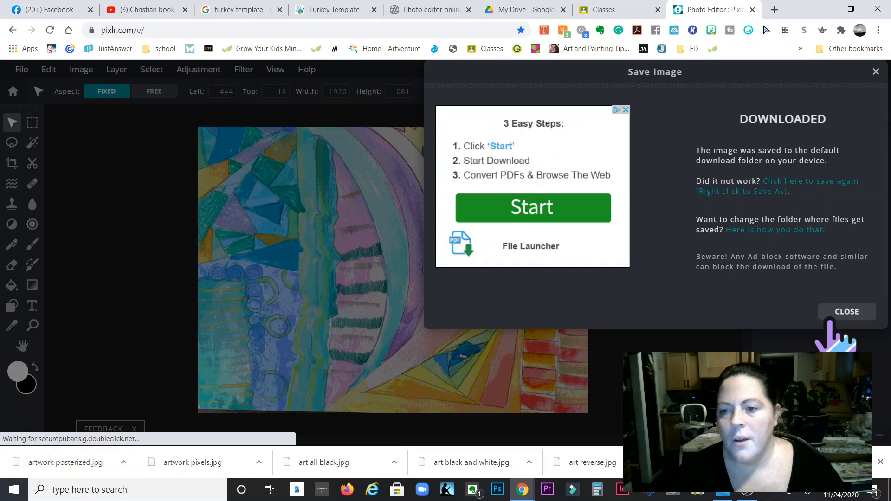
click(843, 310)
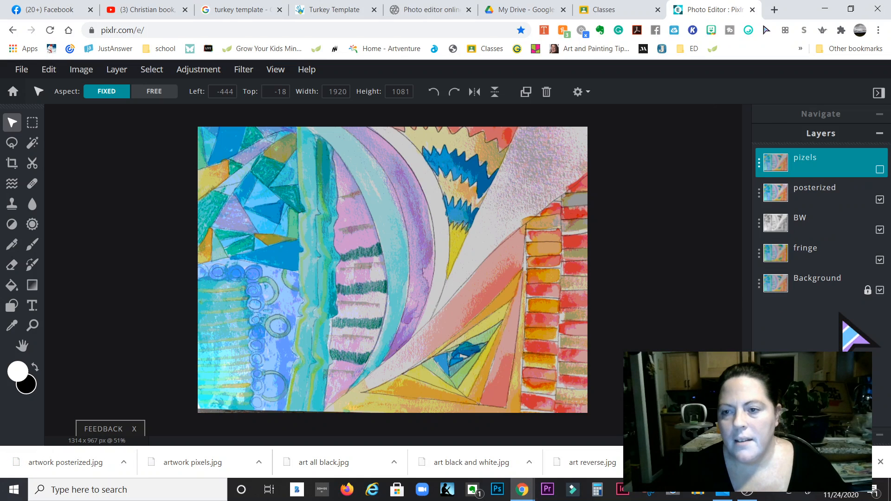
Hide the posterized layer and save the black and white version as a JPG named "artwork BW"
click(880, 200)
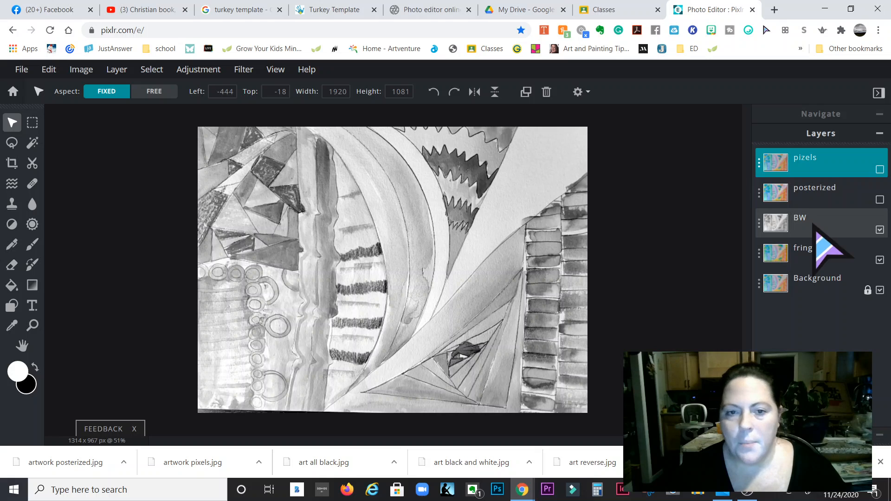
click(23, 72)
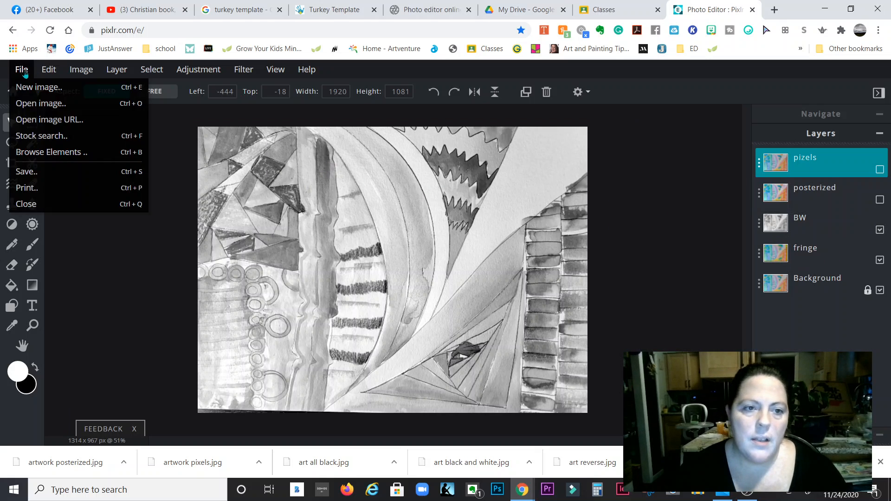
click(27, 171)
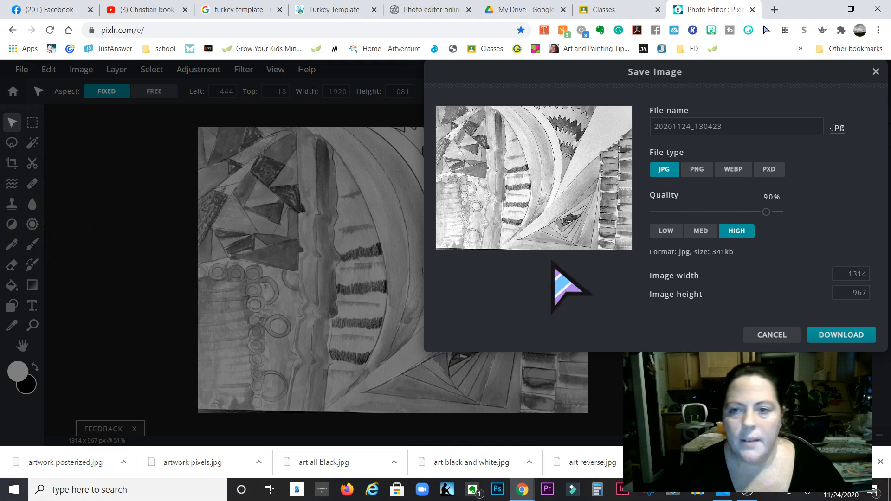
drag(723, 127, 608, 134)
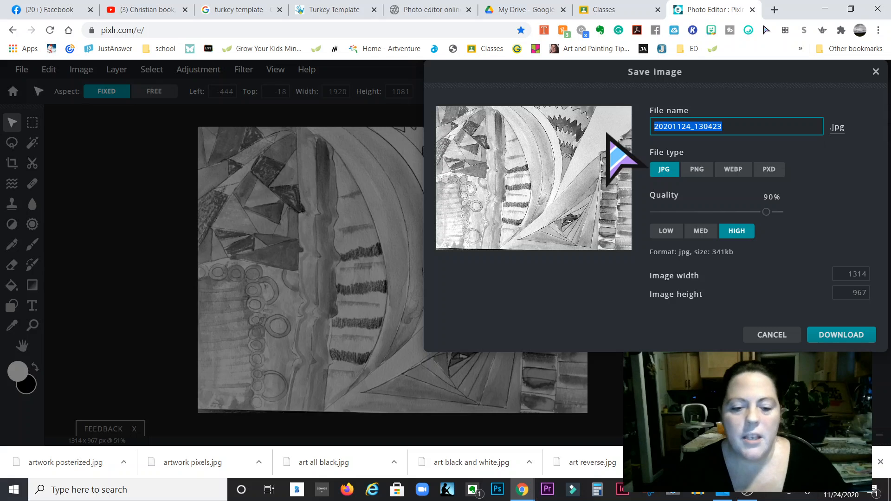
text(artwork )
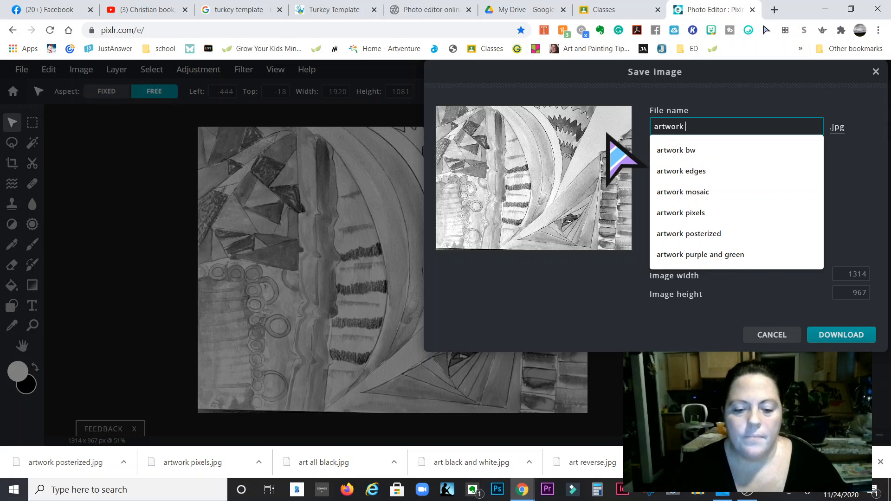
text(BW)
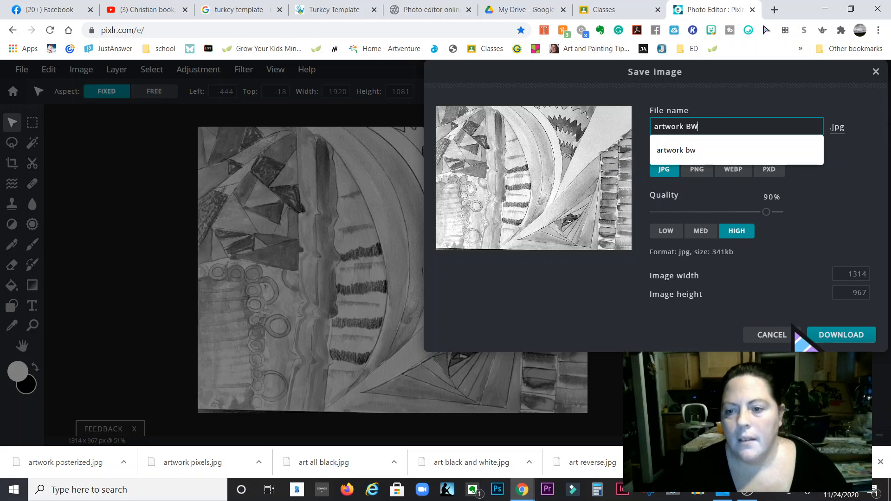
click(821, 338)
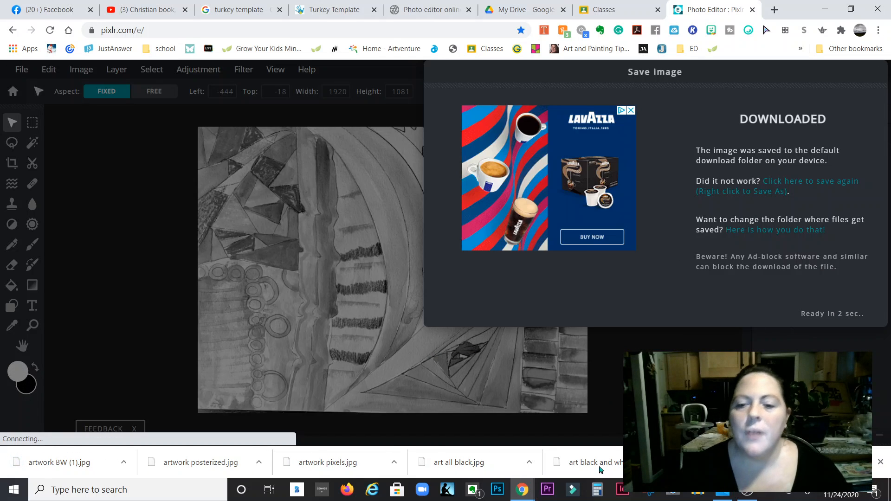
Switch to File Explorer and open the Downloads folder containing the saved artwork images
click(696, 495)
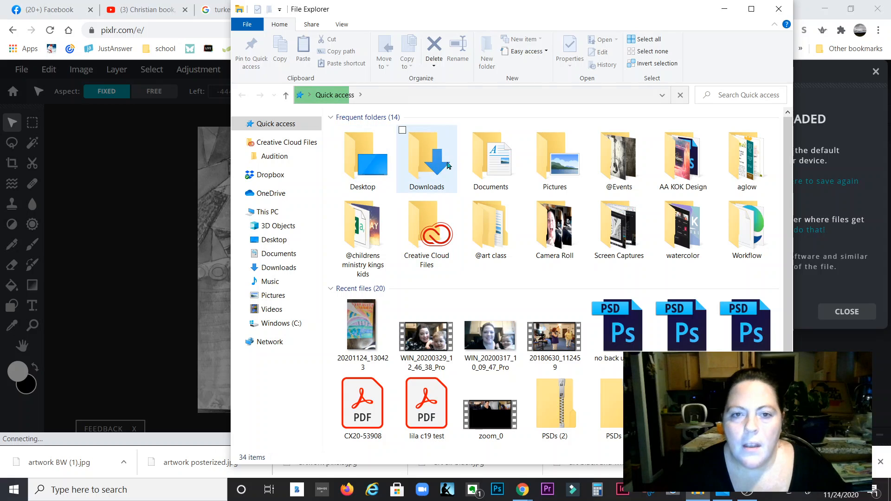
click(427, 168)
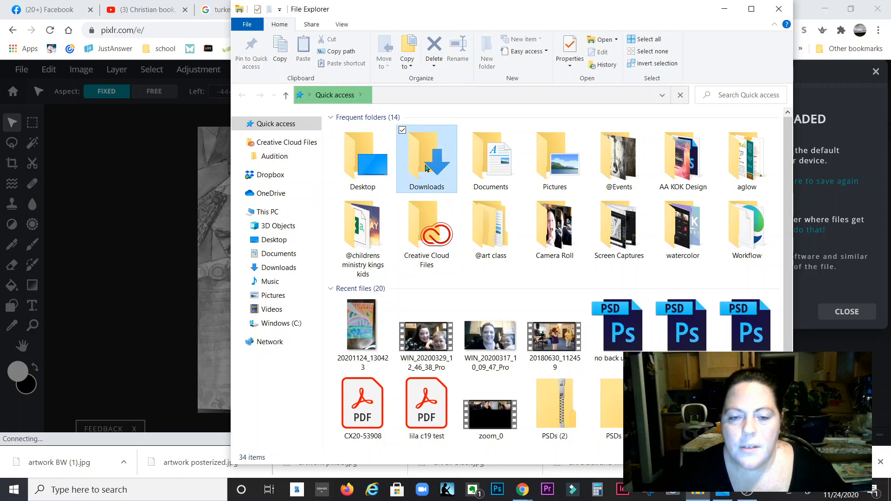
double_click(426, 168)
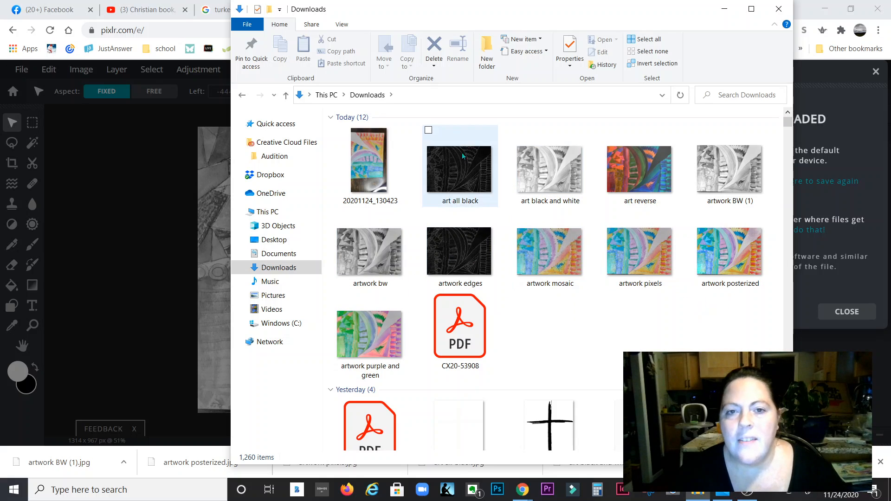
click(429, 131)
click(519, 131)
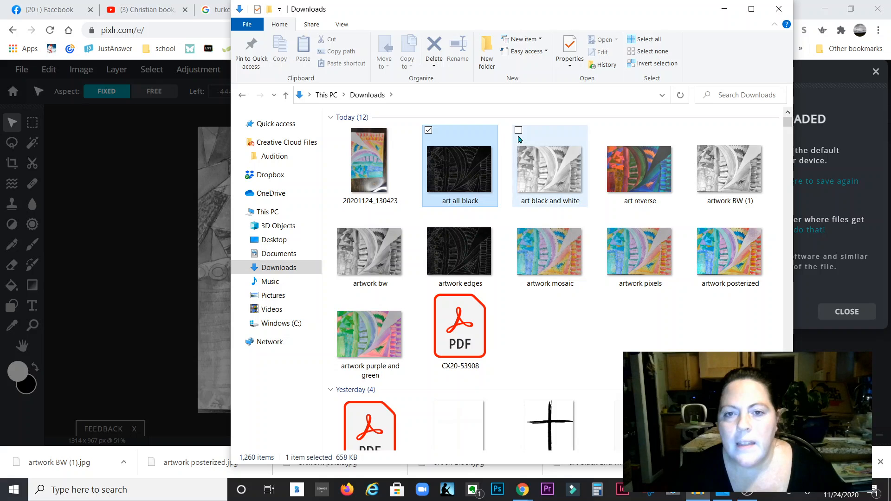
click(608, 130)
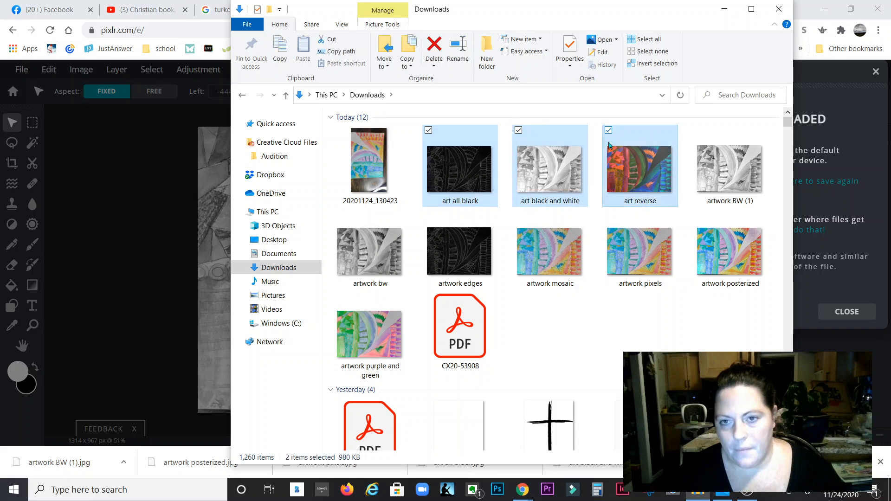
click(609, 131)
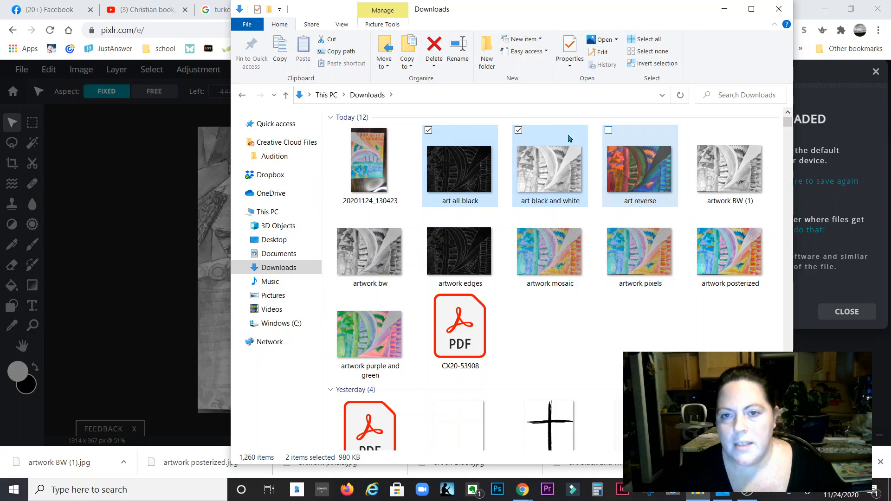
click(518, 131)
click(598, 379)
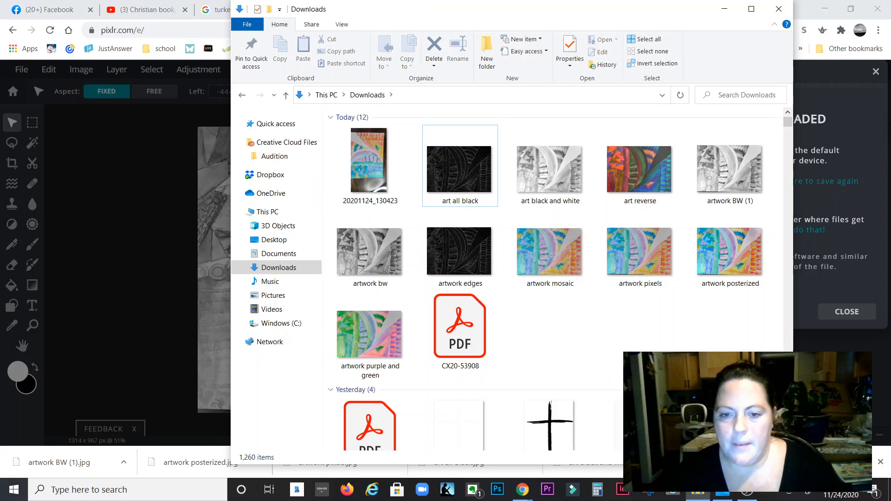